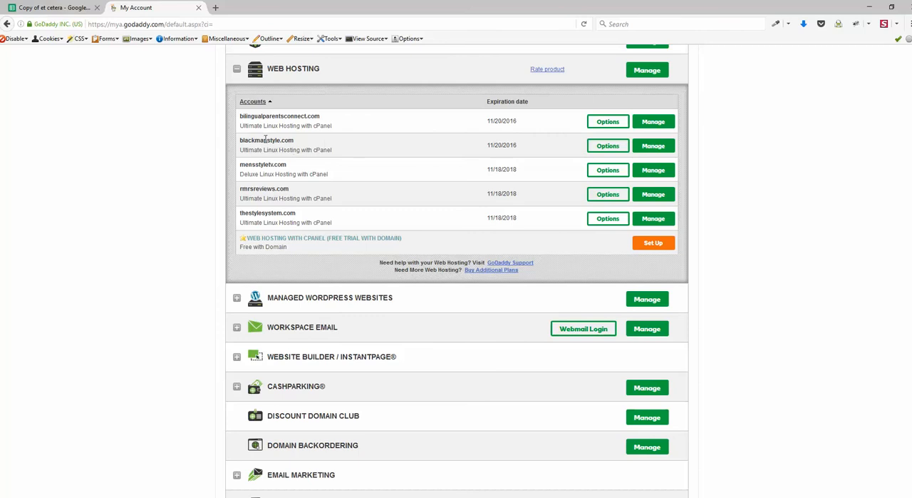
Open the hosting management of the blackmanstyle.com account from the web hosting accounts.
drag(272, 137, 243, 139)
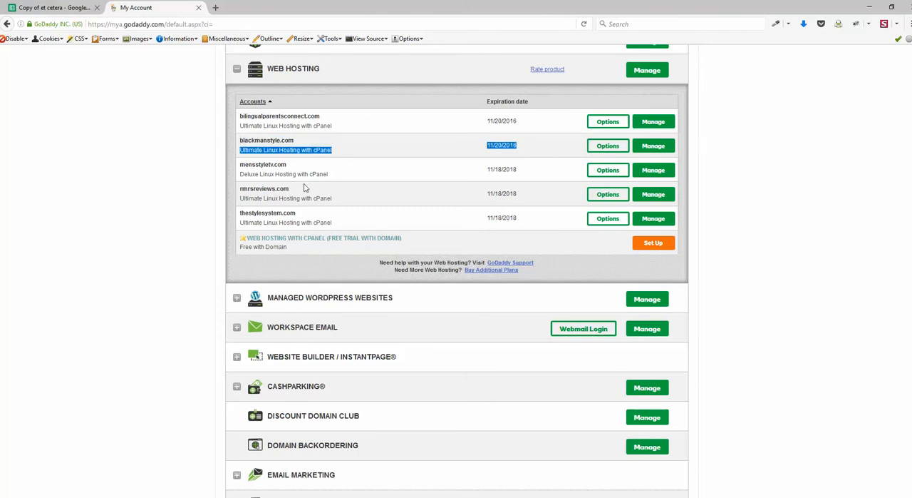
click(299, 143)
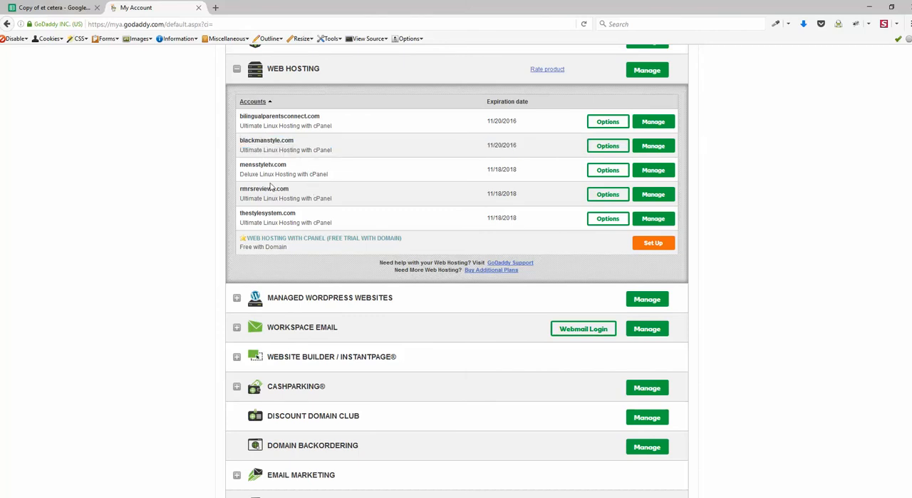
drag(290, 191, 242, 188)
click(322, 198)
click(654, 152)
drag(319, 147, 332, 166)
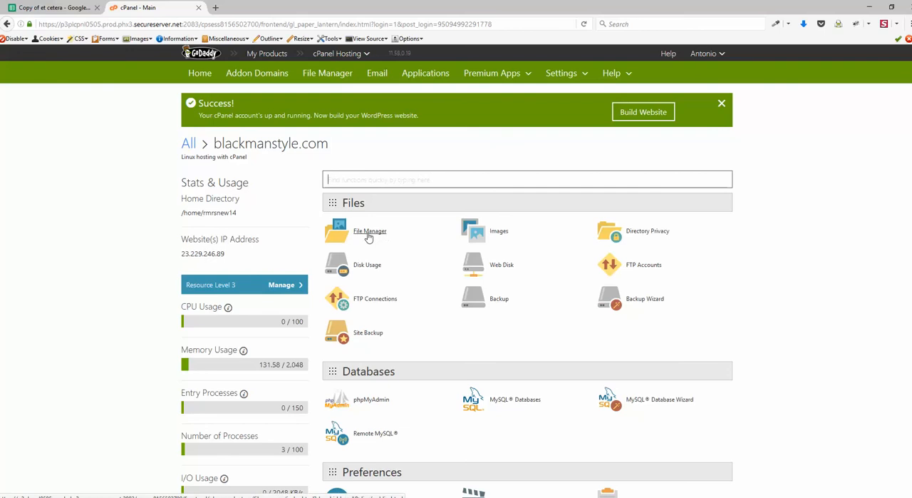
Open File Manager at the document root for blackmanstyle.com and enter the smartgroomguide.com folder.
click(370, 232)
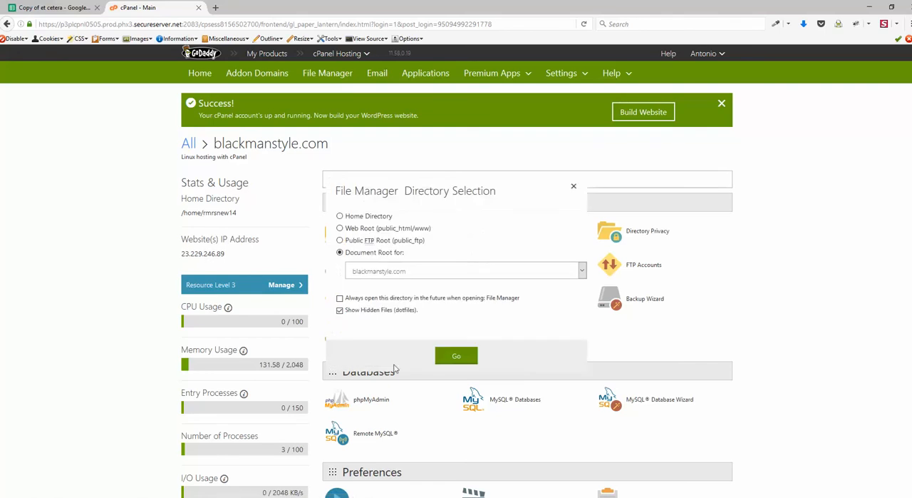
click(449, 359)
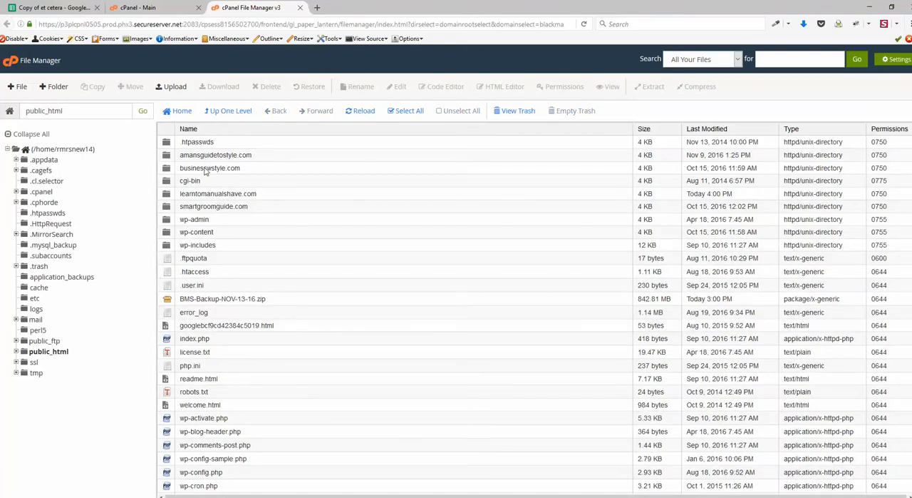
click(203, 197)
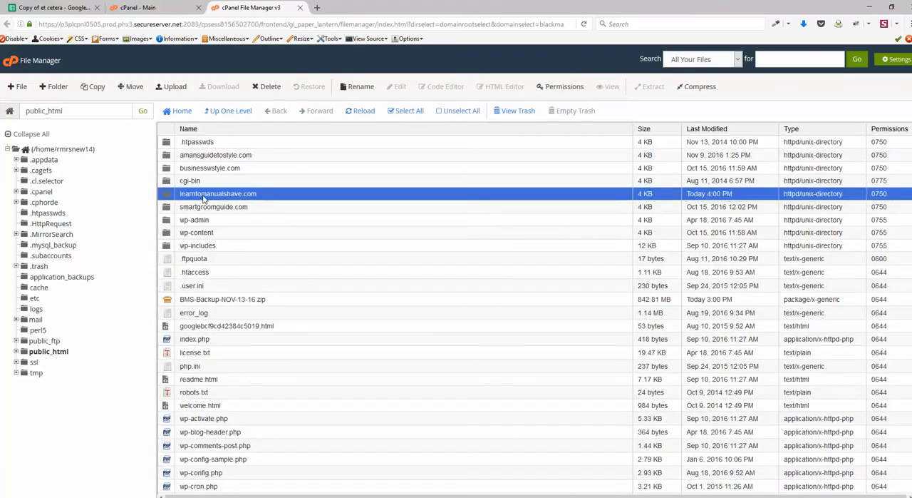
click(200, 210)
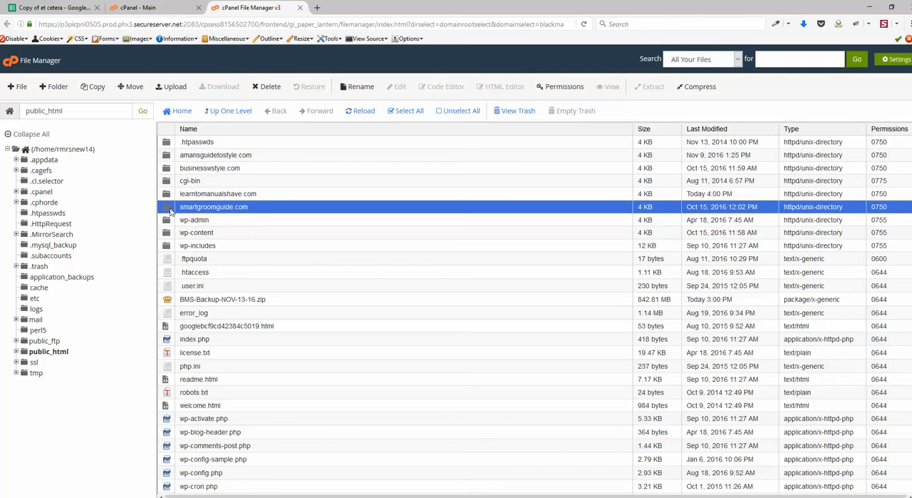
double_click(166, 210)
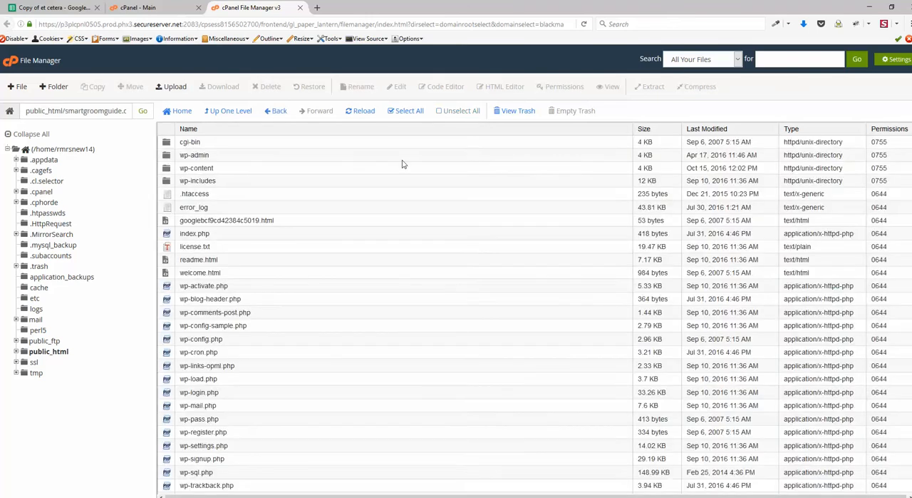
Compress everything in the smartgroomguide.com folder into a Zip Archive and reload the file list.
click(405, 113)
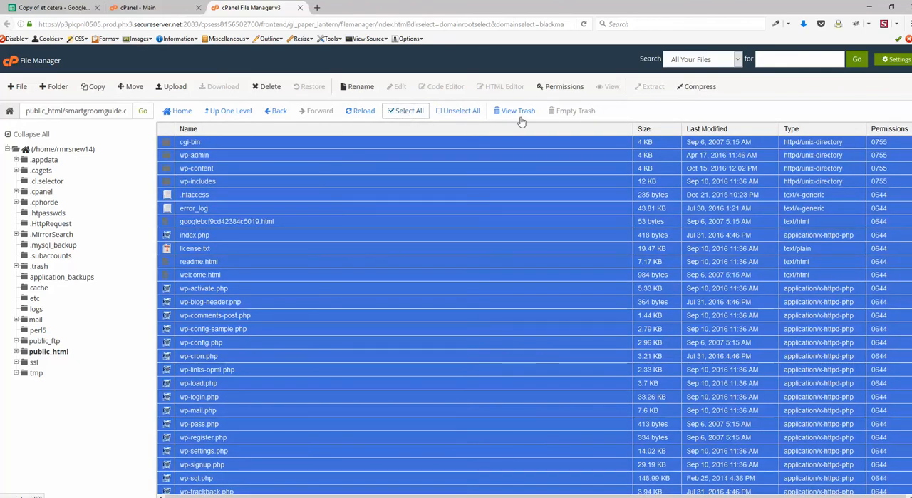
click(697, 87)
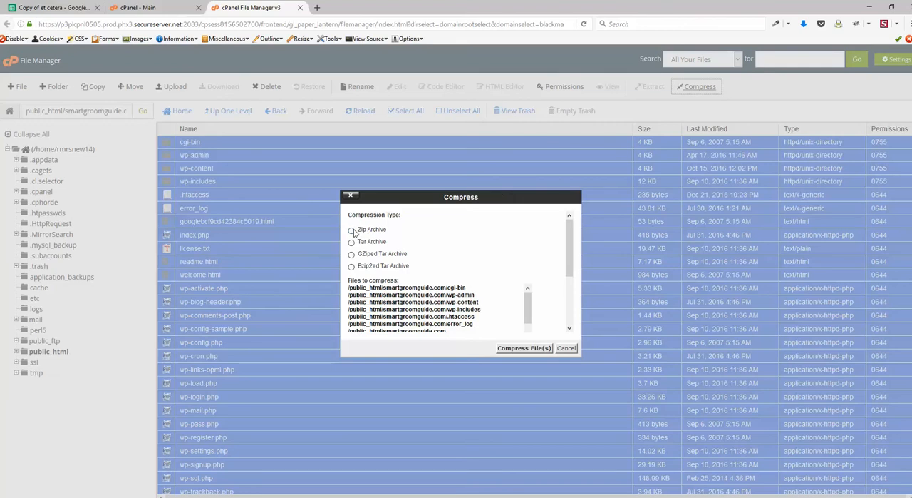
click(353, 231)
click(519, 347)
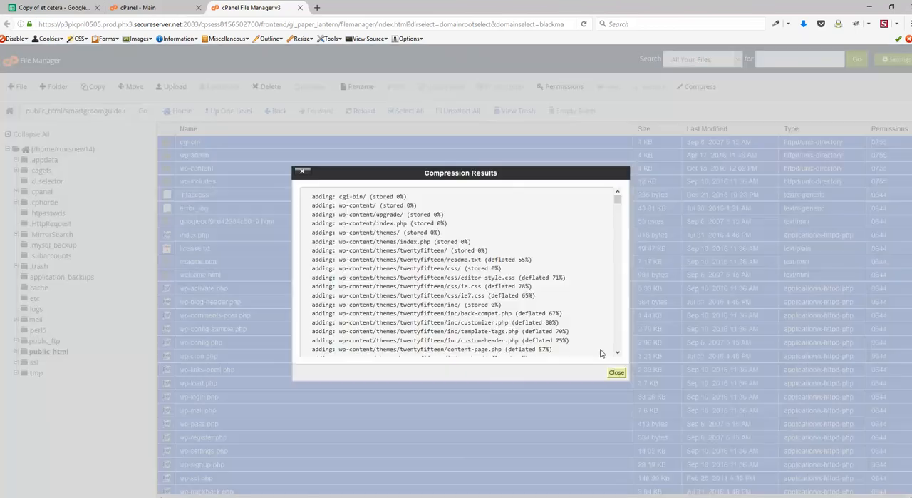
click(617, 372)
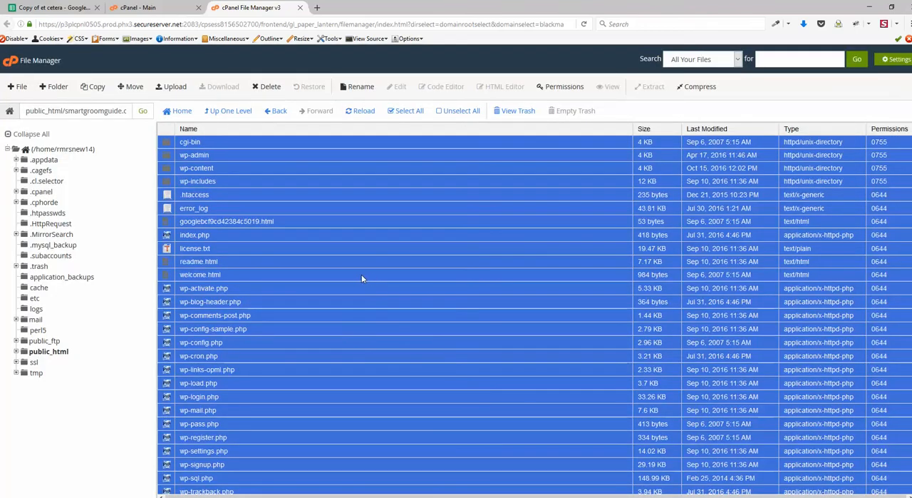
click(363, 113)
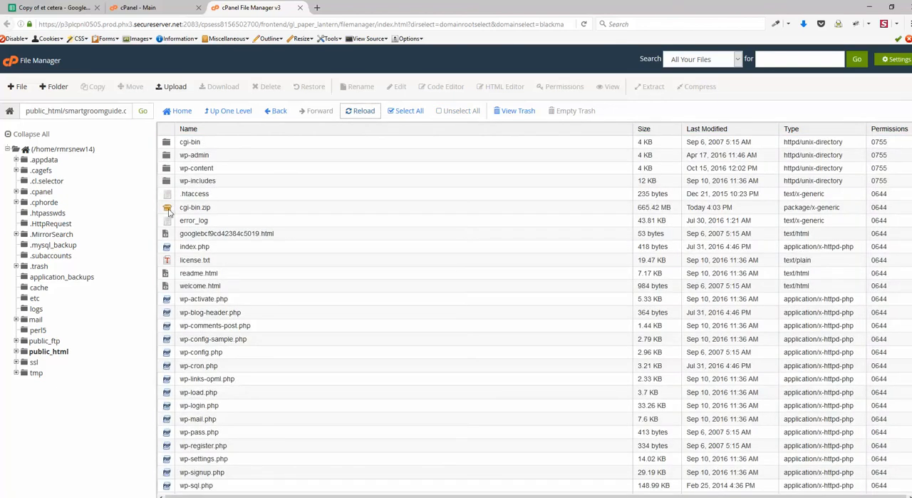
Rename cgi-bin.zip as smartgroomguide-Backup-NOV-13-16.zip.
click(167, 208)
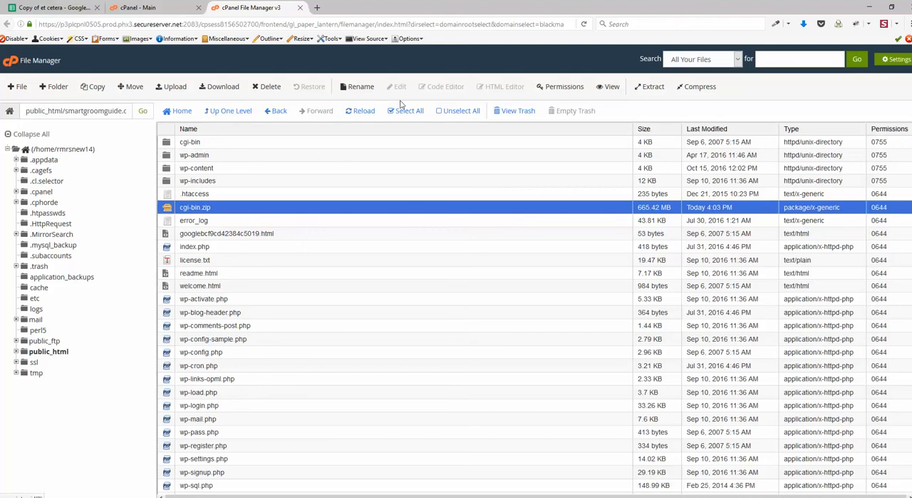
click(359, 87)
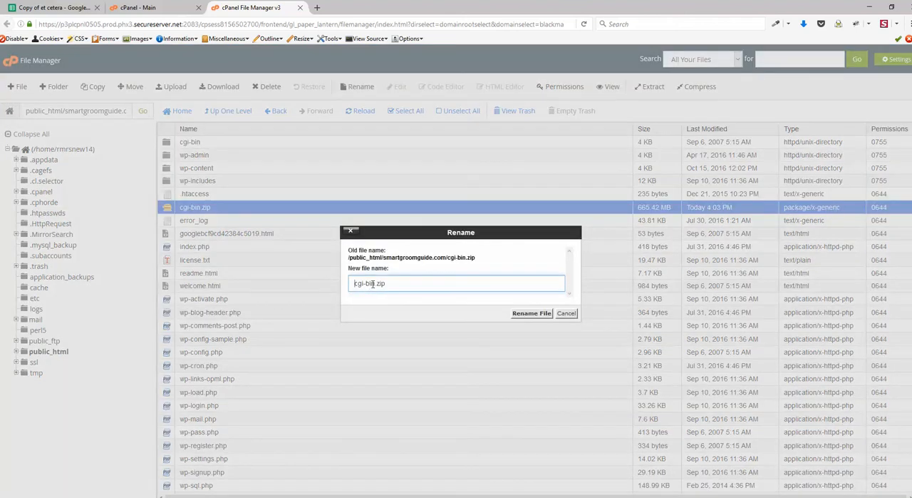
drag(366, 283, 311, 286)
text(smartgroomguide.com)
key(BackSpace)
key(BackSpace)
key(BackSpace)
key(BackSpace)
text(-Ифс)
key(BackSpace)
key(BackSpace)
key(BackSpace)
key(BackSpace)
key(BackSpace)
key(BackSpace)
text(Backup-NO)
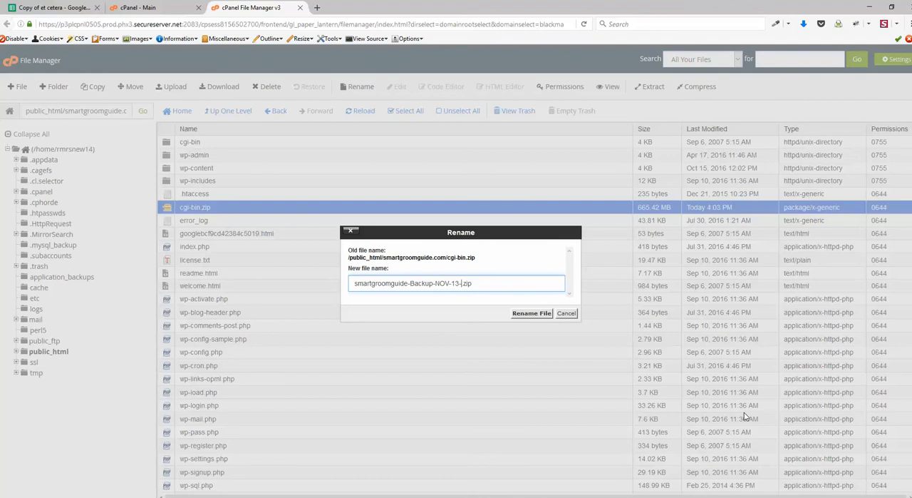
click(531, 314)
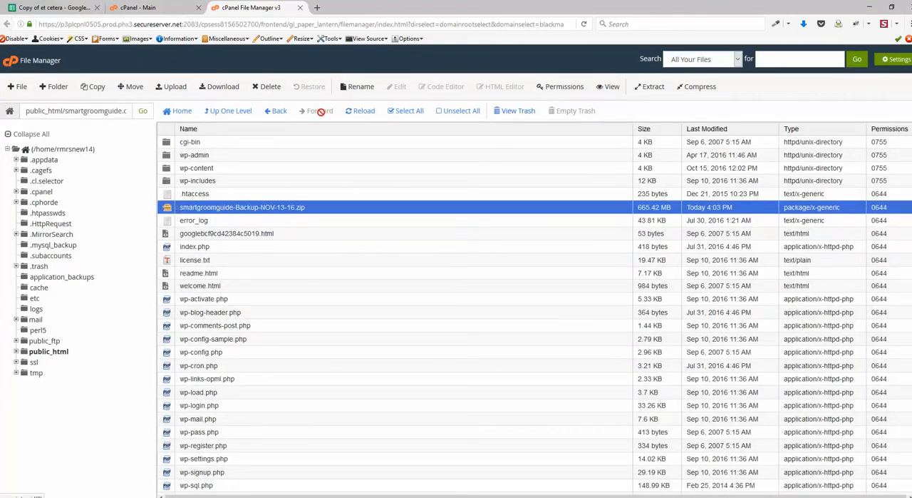
Download smartgroomguide-Backup-NOV-13-16.zip and save it in the local SmartGroomGuide folder.
click(219, 90)
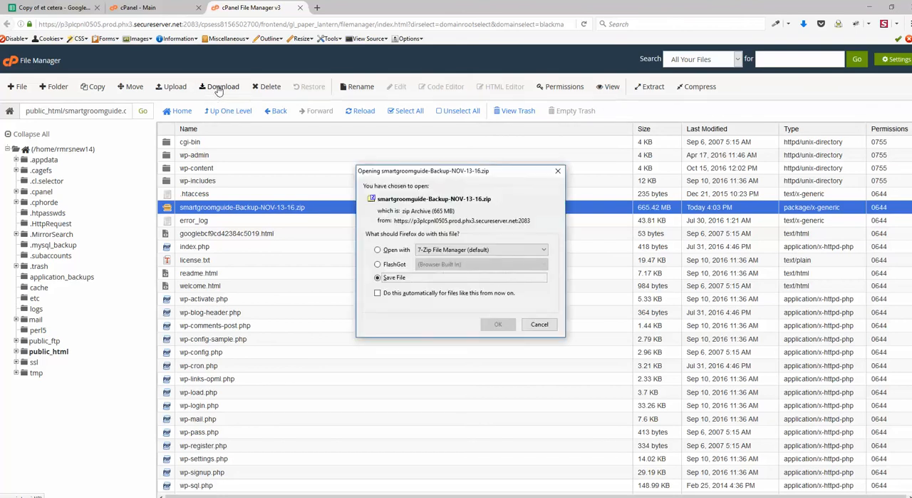
click(498, 325)
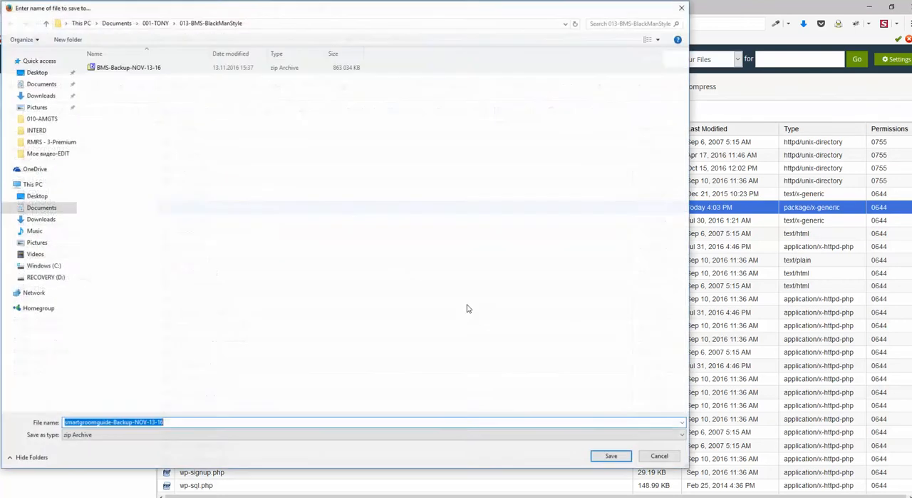
click(154, 22)
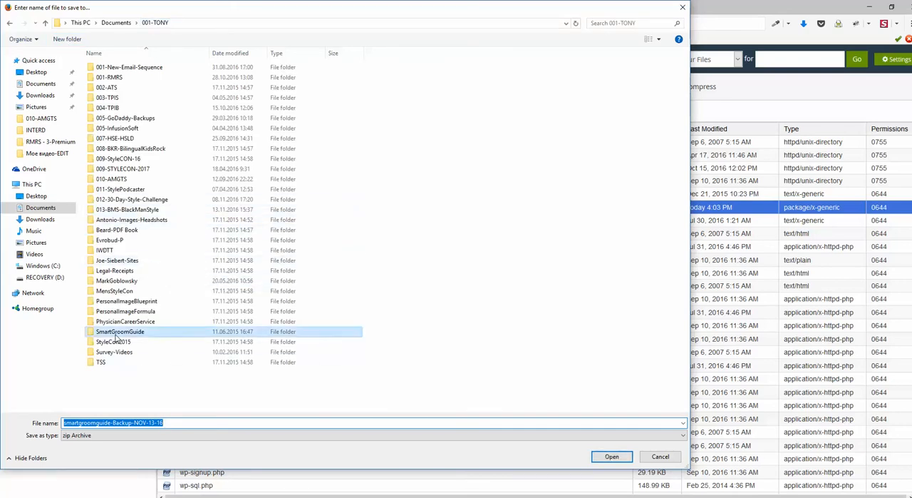
double_click(118, 333)
click(613, 456)
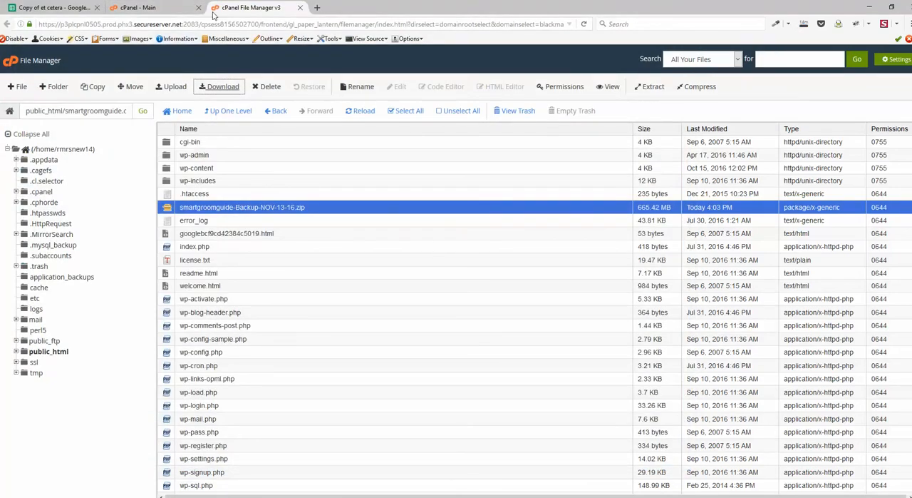
Open wp-config.php from the smartgroomguide.com folder in the text editor and select its DB_NAME value.
click(161, 10)
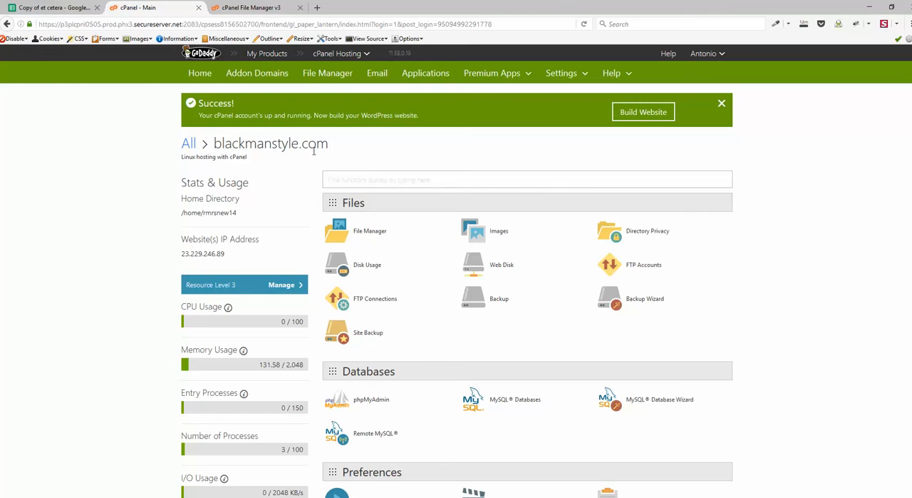
click(243, 8)
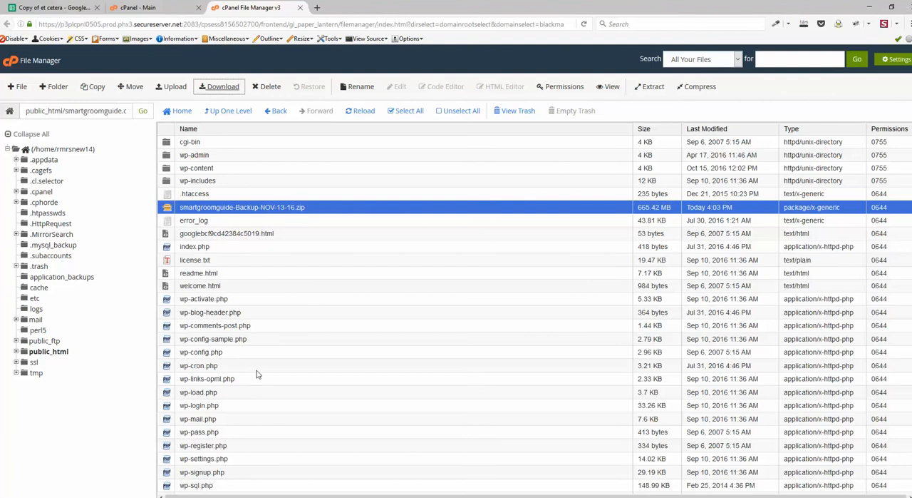
click(169, 354)
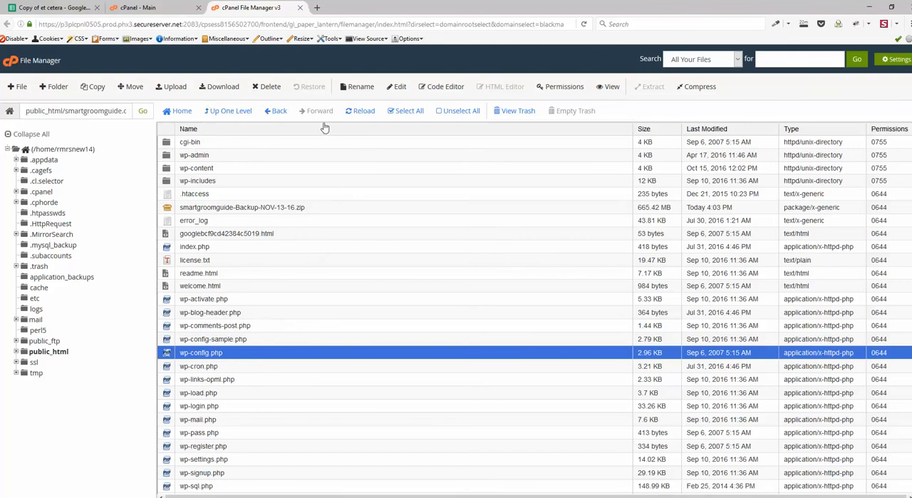
click(399, 88)
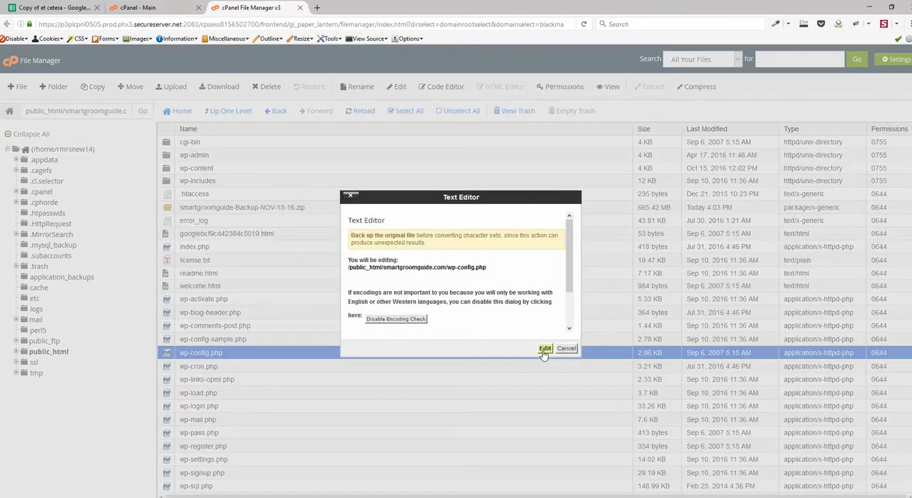
click(545, 347)
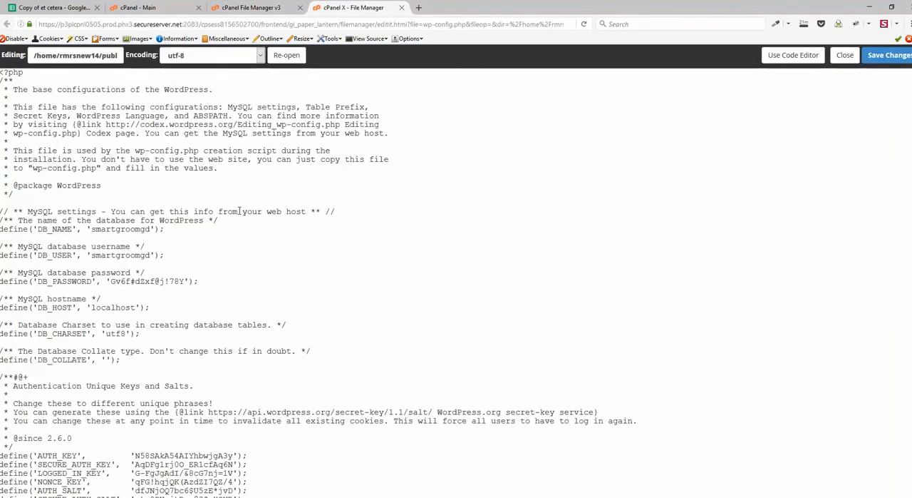
double_click(93, 229)
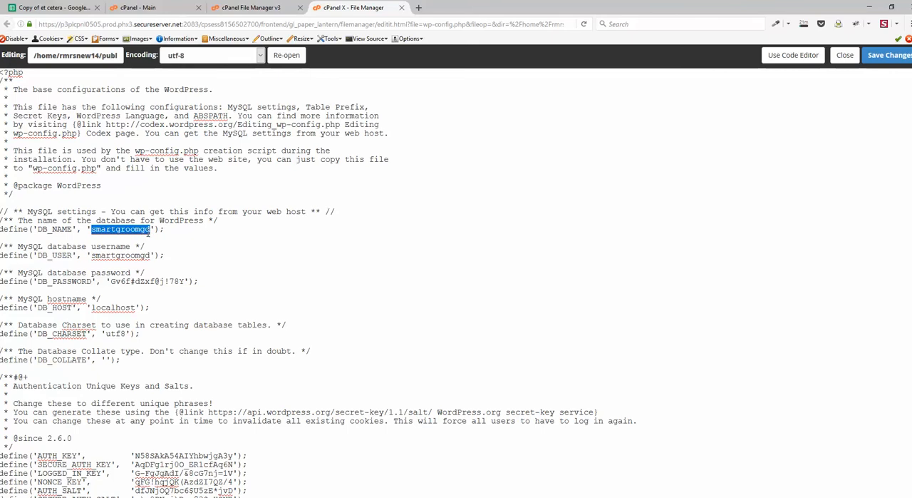
Return to the cPanel main page, launch phpMyAdmin and open the smartgroomgd database.
click(232, 9)
click(151, 8)
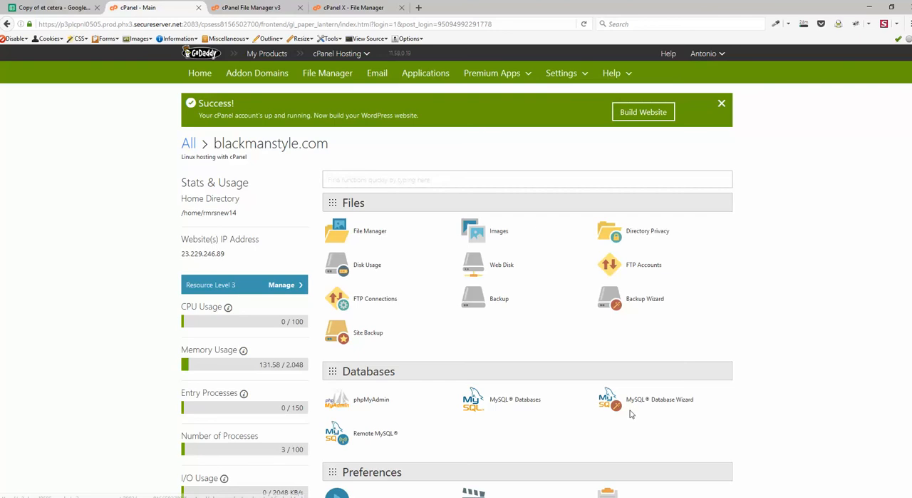
click(372, 400)
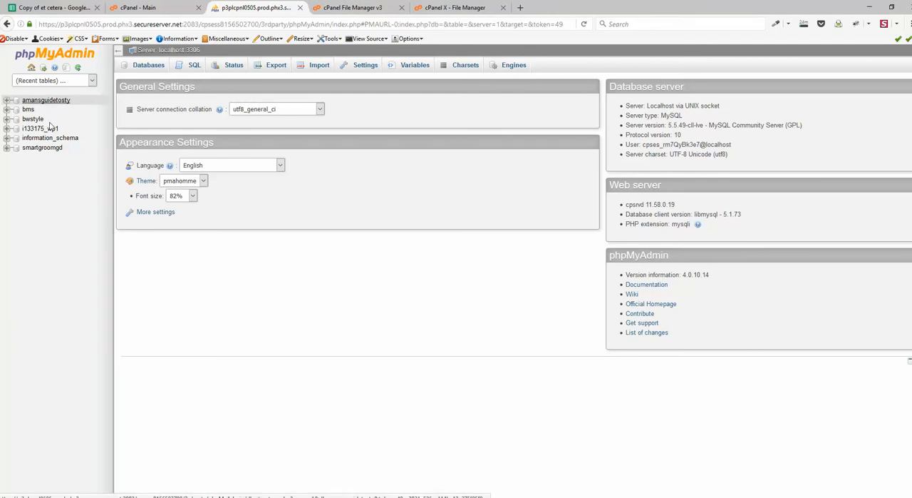
click(43, 150)
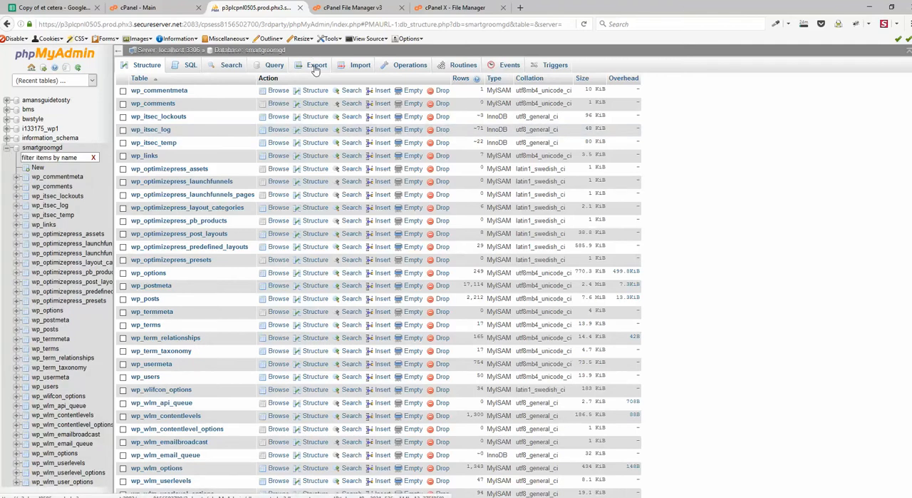
Export the smartgroomgd database with the Quick method in SQL format and save smartgroomgd.sql in the local SmartGroomGuide folder.
click(316, 66)
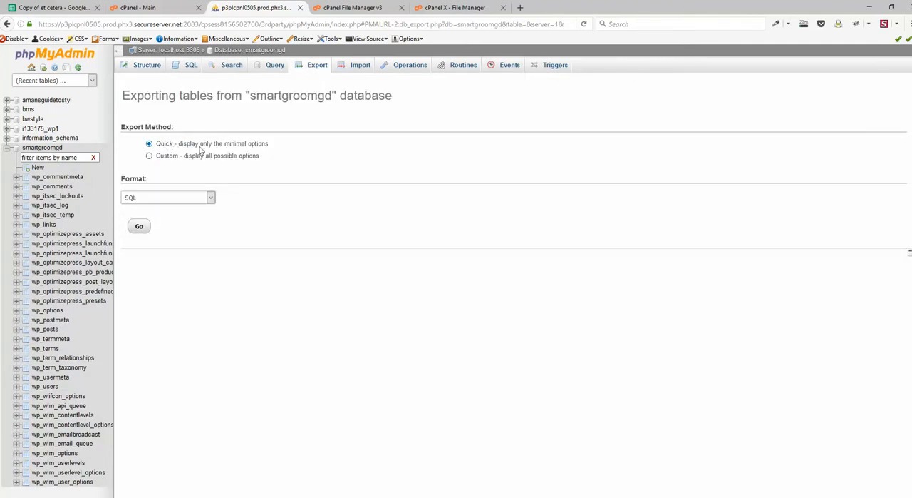
click(137, 231)
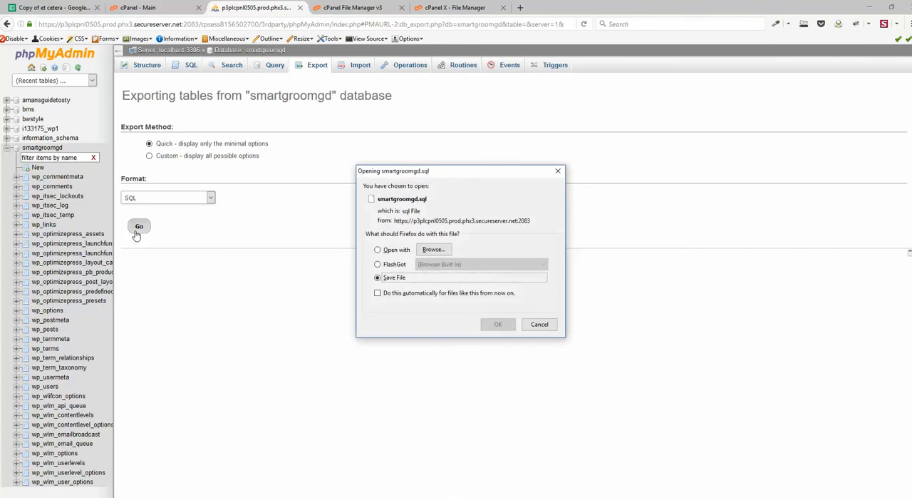
click(489, 324)
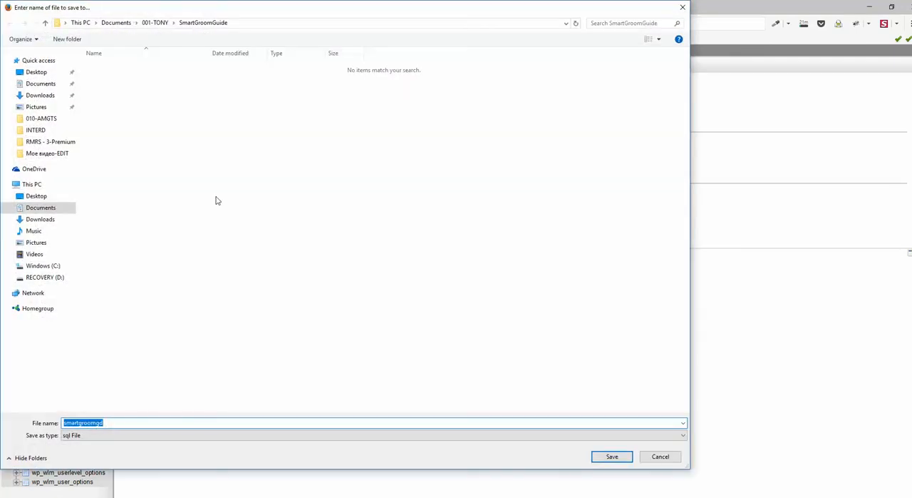
click(615, 458)
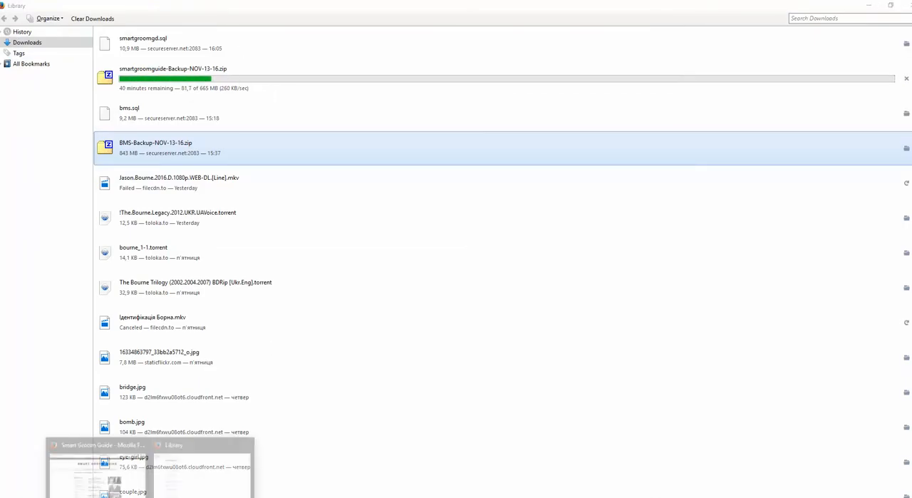
Return to the cPanel main page in the browser, go to the GoDaddy site and open the account's My Products page.
click(107, 463)
click(188, 7)
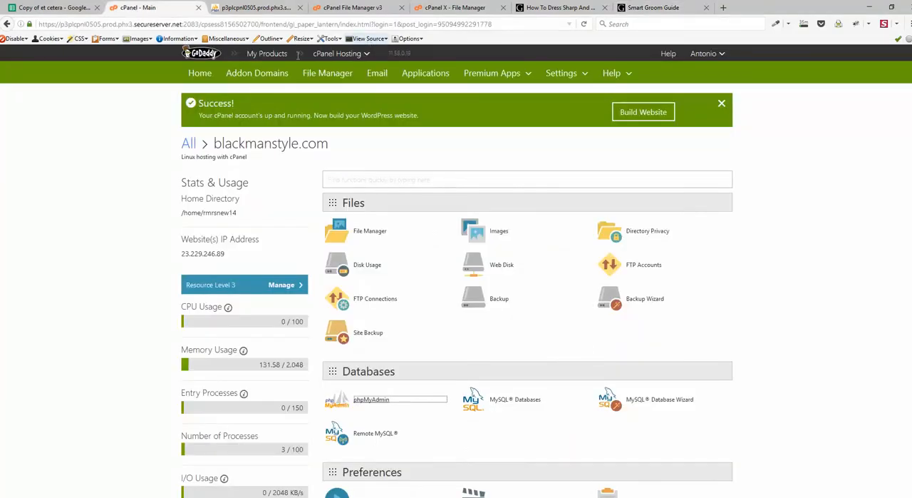
click(722, 53)
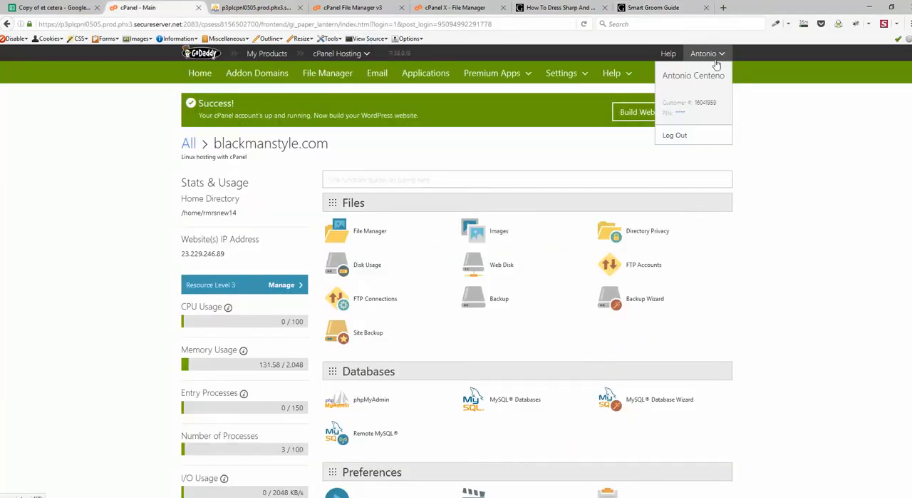
click(204, 56)
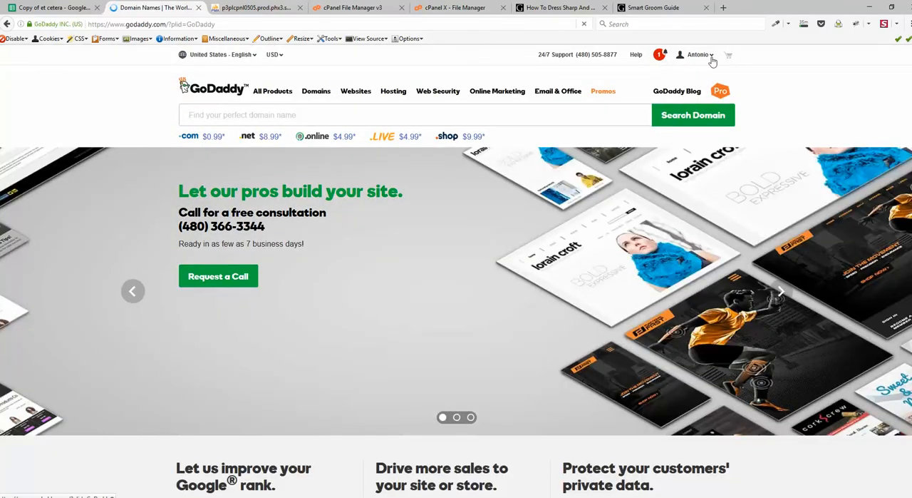
click(706, 56)
click(440, 195)
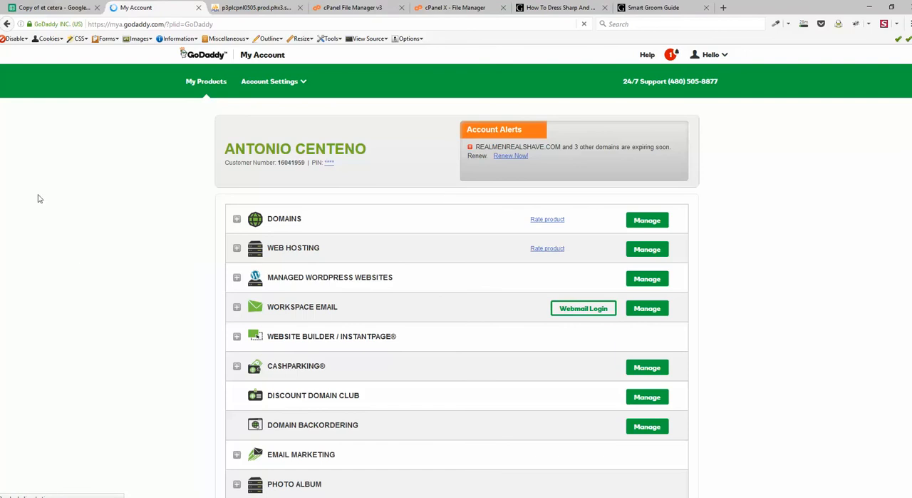
Check the hosting spreadsheet for smartgroomguide.com's new server, expand Web Hosting and open the rmrsreviews.com account's cPanel.
click(34, 10)
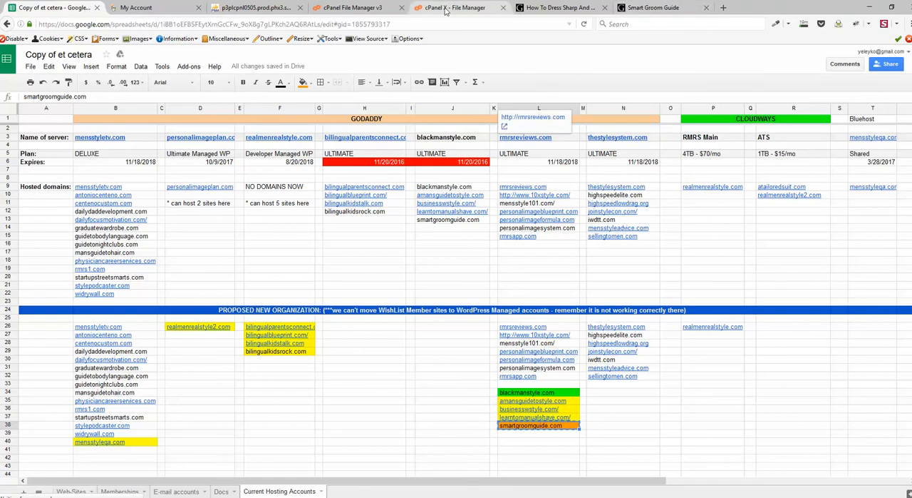
click(149, 9)
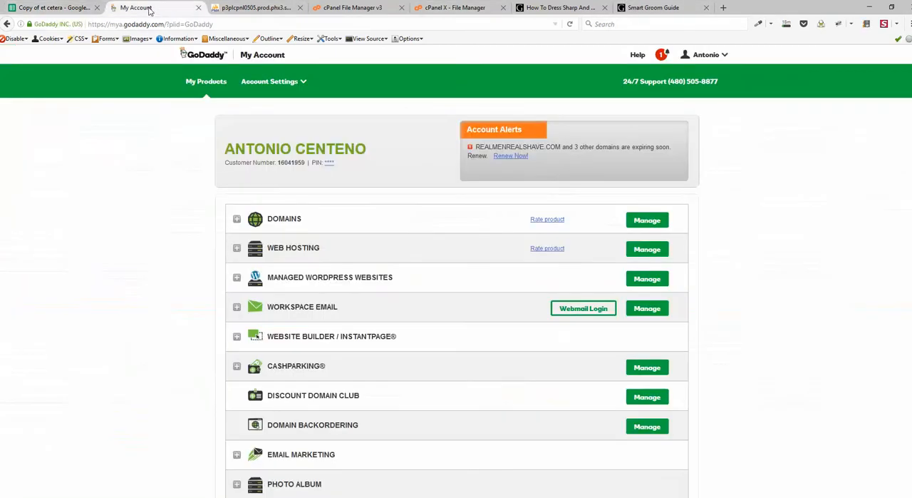
click(289, 249)
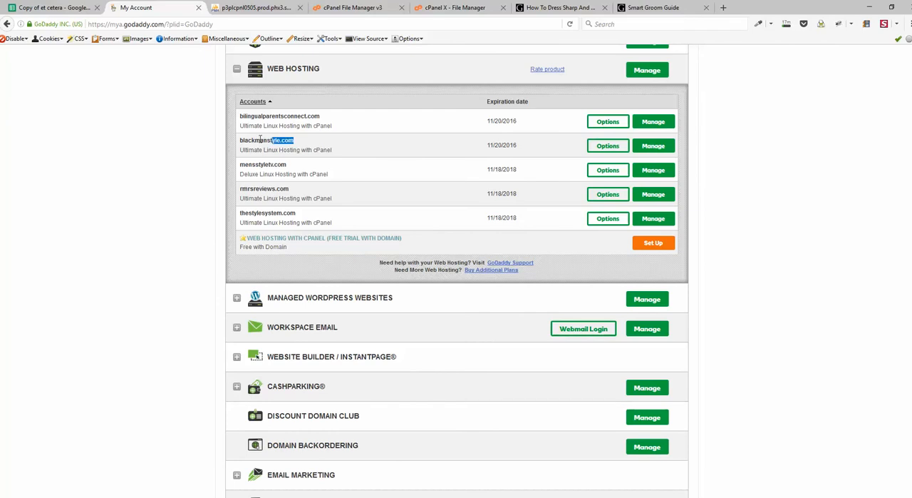
drag(295, 141, 239, 143)
mouse_move(298, 192)
mouse_down()
mouse_move(240, 191)
mouse_move(289, 188)
mouse_up()
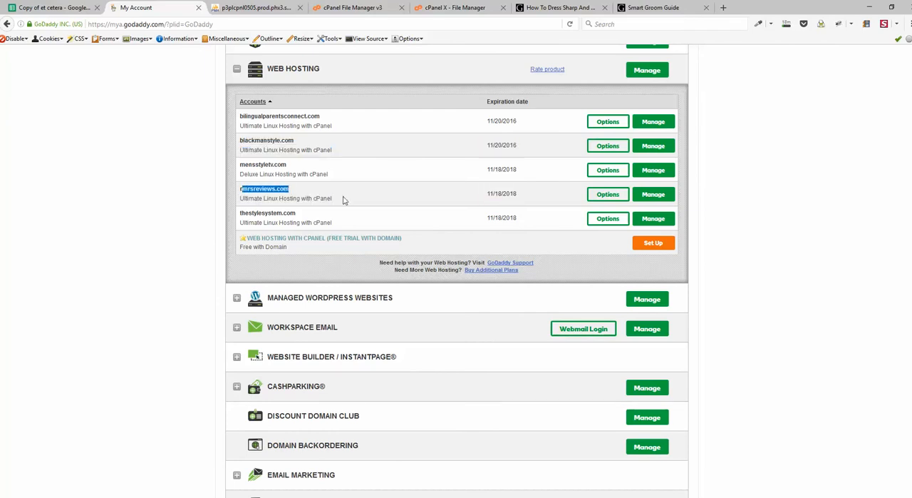
click(656, 197)
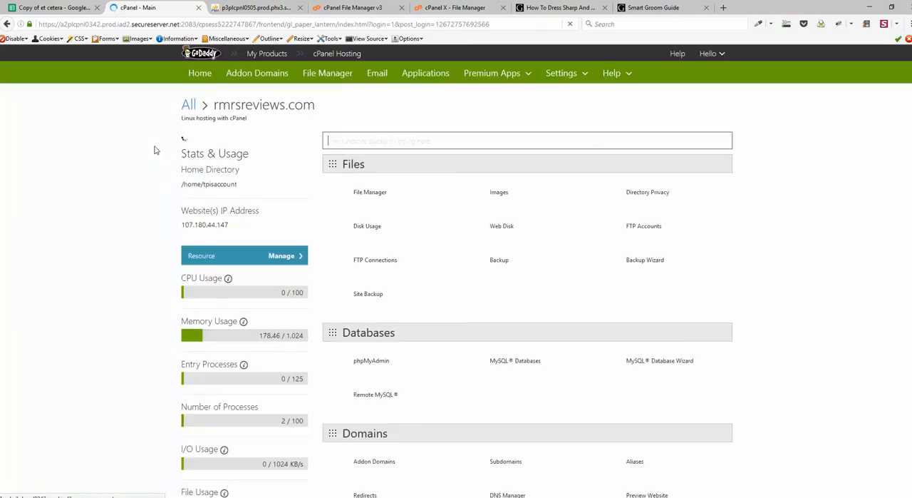
Create the addon domain smartgroomguide.com with subdomain smartgroomguide and document root public_html/smartgroomguide.com.
scroll(422, 240, down, 3)
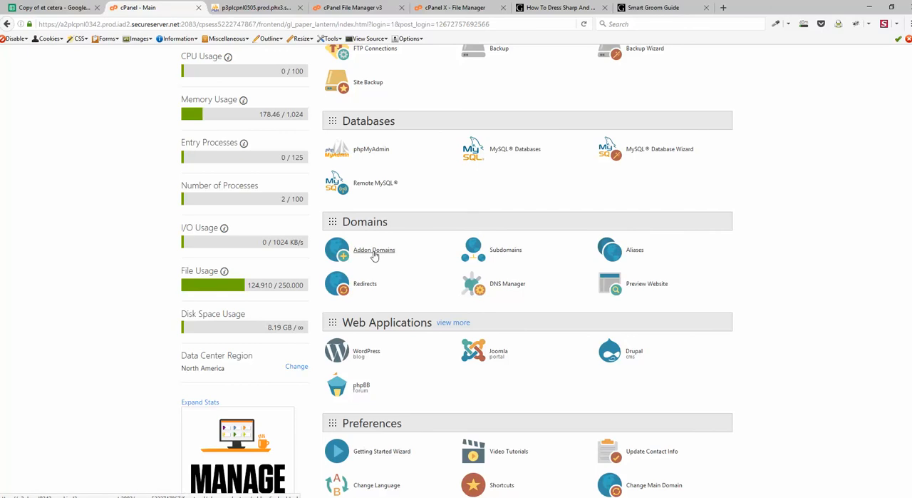
click(375, 251)
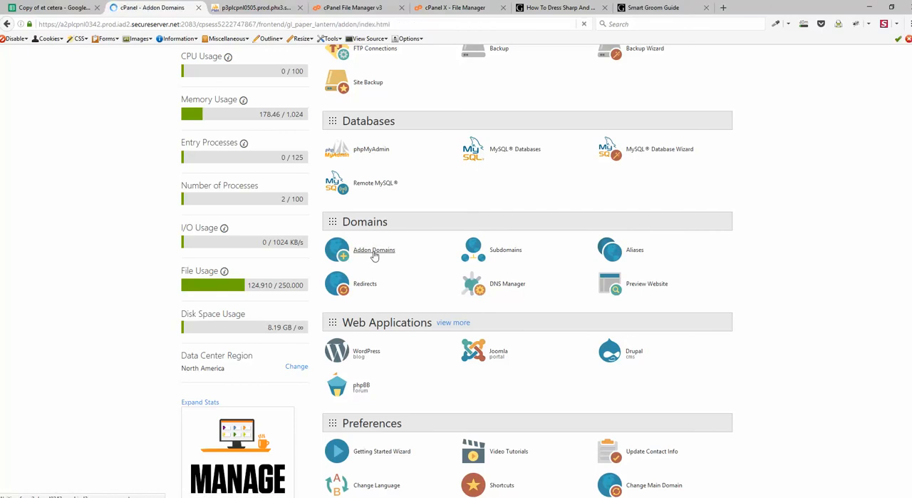
text(smartgroomgu)
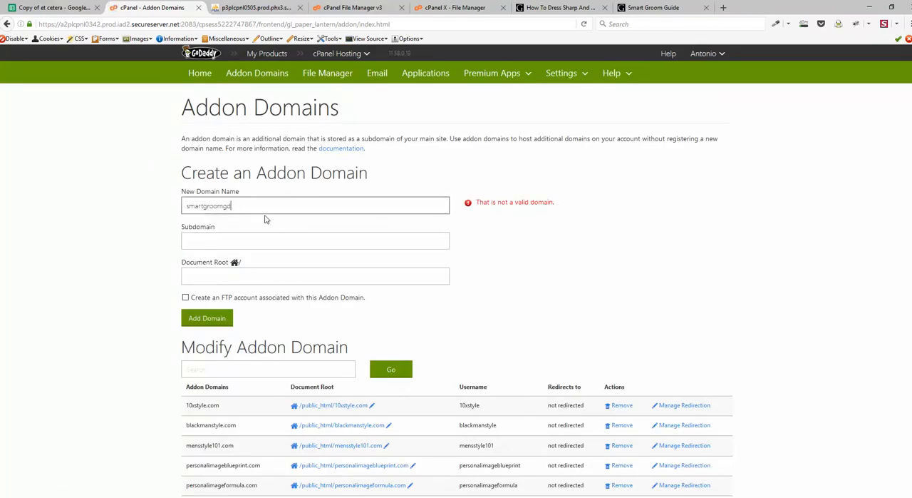
text(guide.com)
drag(241, 241, 218, 241)
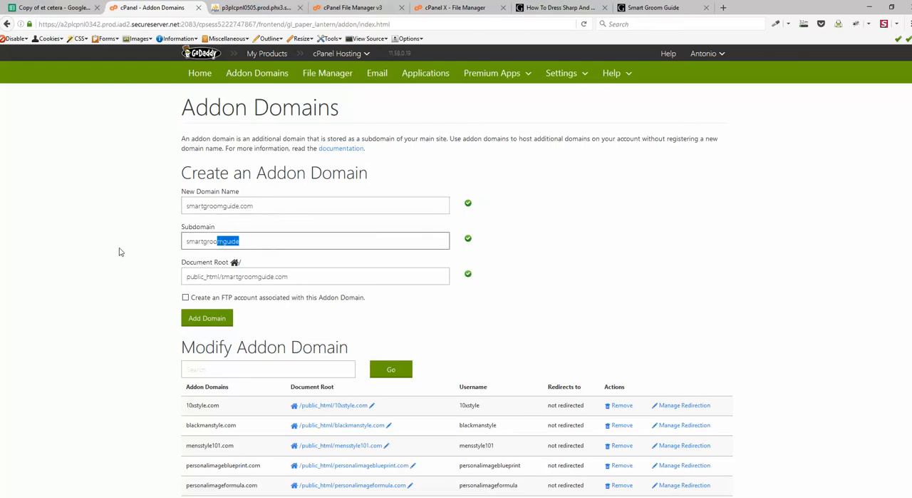
click(193, 323)
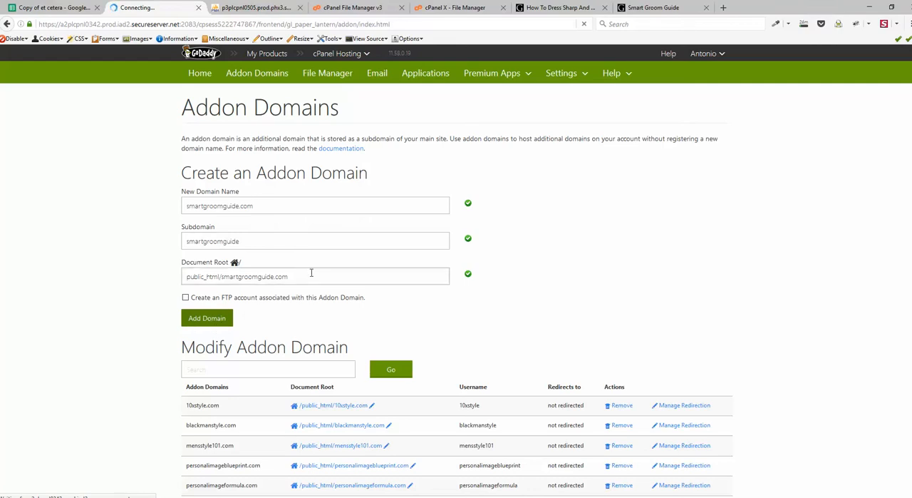
drag(260, 208, 184, 207)
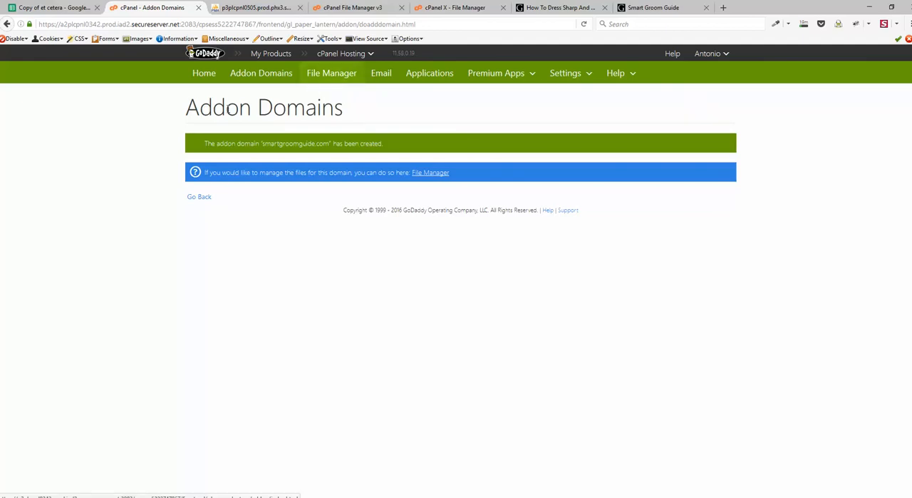
Return to the cPanel home page and create a database named smartgromg with the MySQL Database Wizard.
click(205, 80)
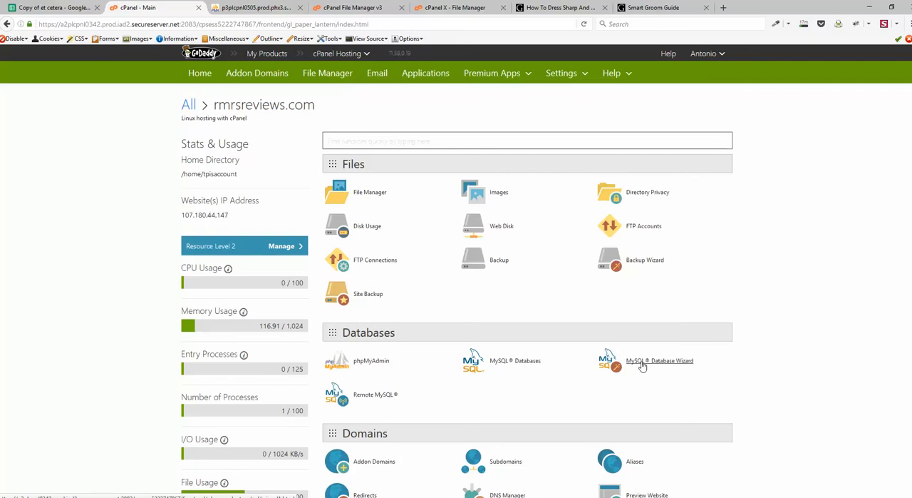
click(674, 362)
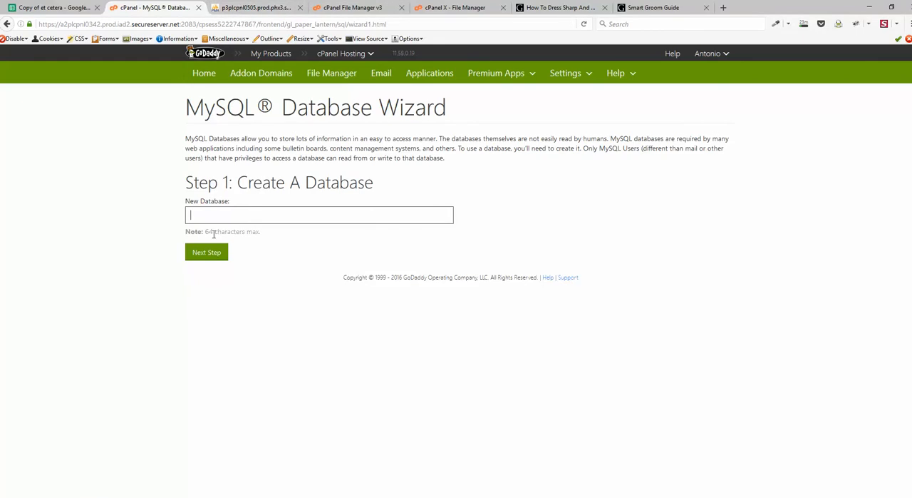
text(smartgromg)
drag(230, 216, 132, 212)
key(ctrl+c)
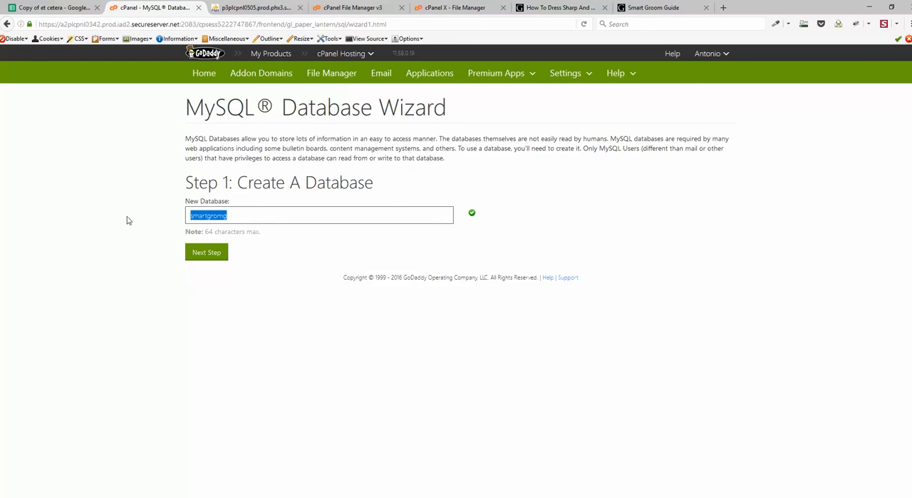
click(202, 254)
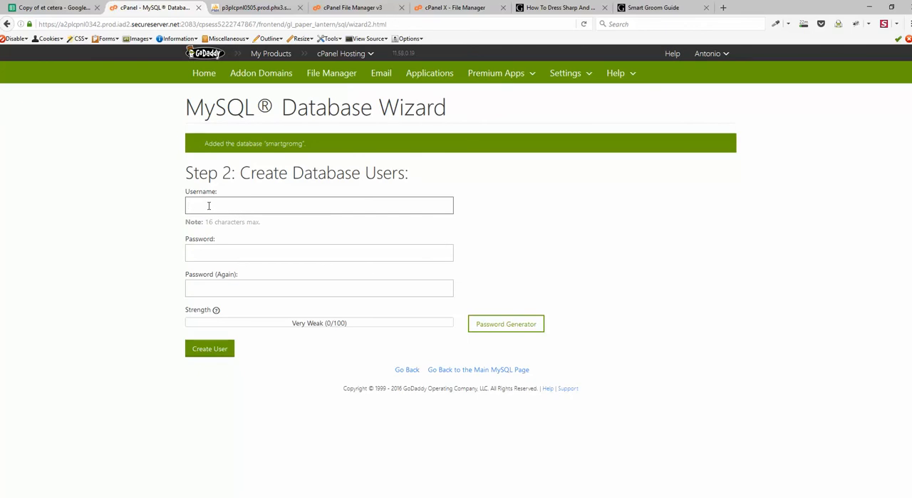
Enter smartgromg as the database username, and record the database name, username and a new strong password below the Notepad++ notes.
key(ctrl+v)
key(alt+Tab)
click(71, 252)
drag(71, 252, 1, 183)
key(ctrl+v)
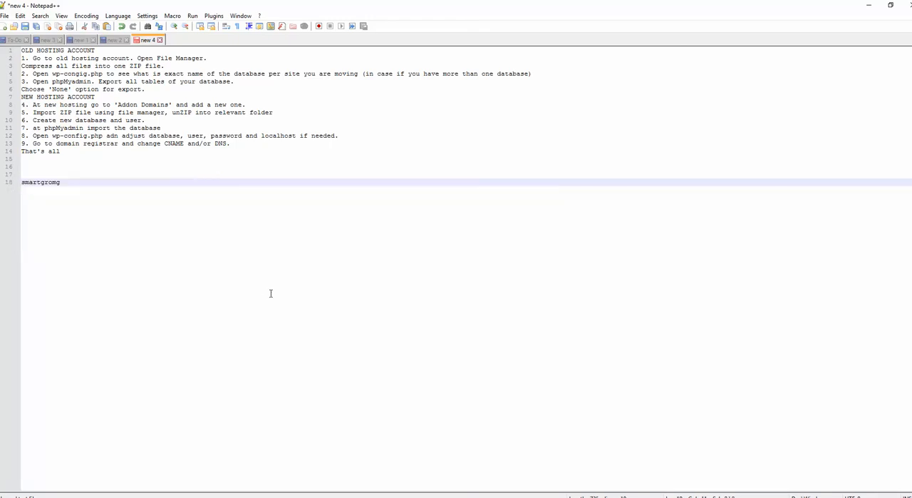
key(Return)
key(ctrl+v)
key(Return)
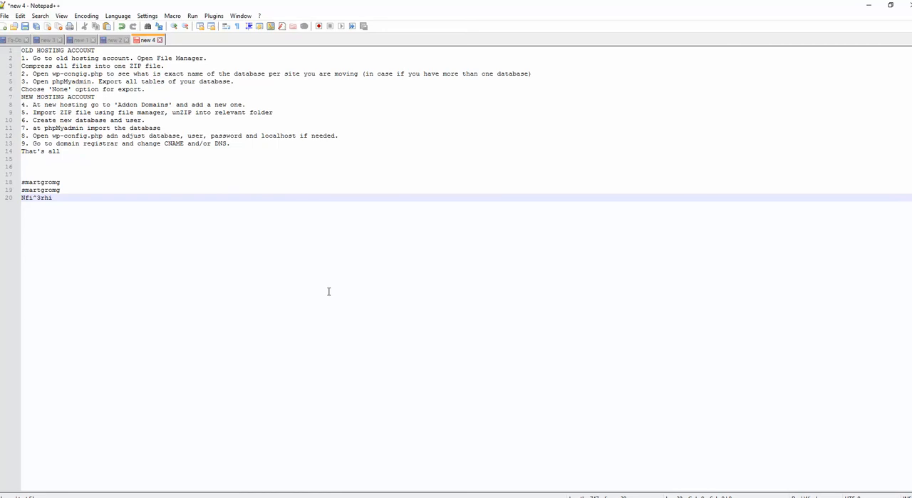
key(shift+Home)
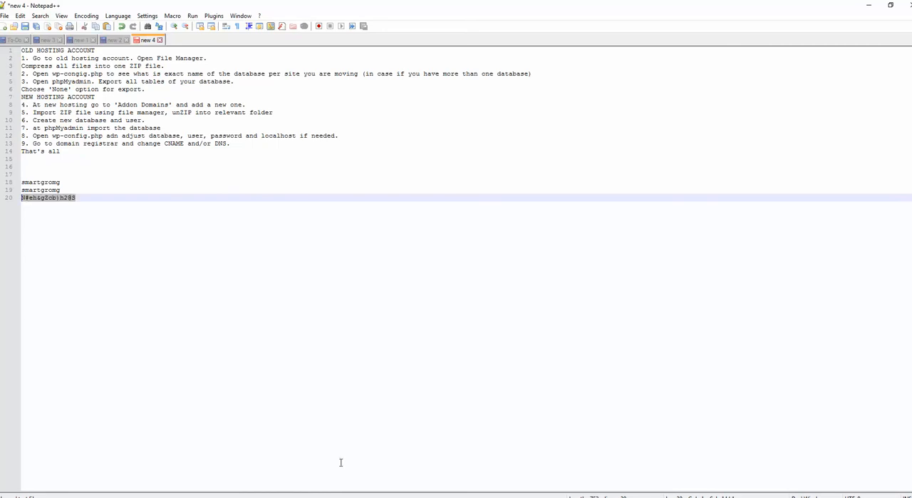
Back in the database wizard, enter the noted password in both password fields and create the smartgromg user.
mouse_move(146, 495)
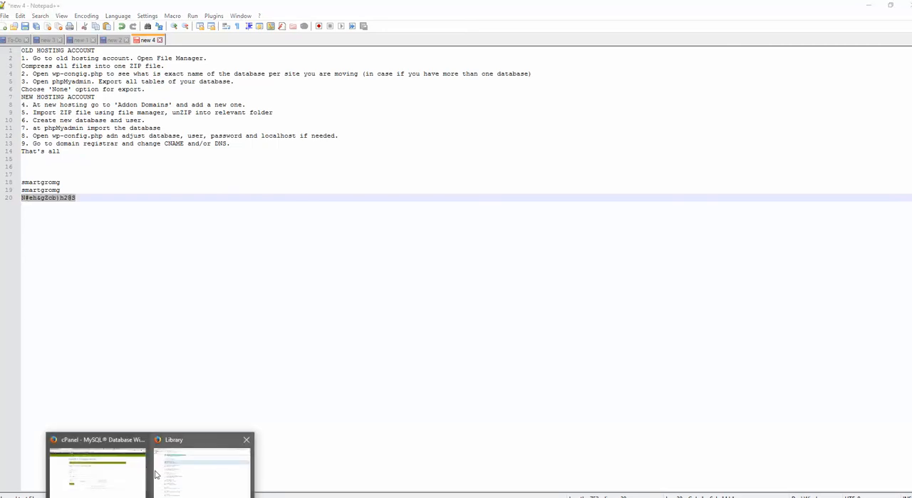
click(107, 474)
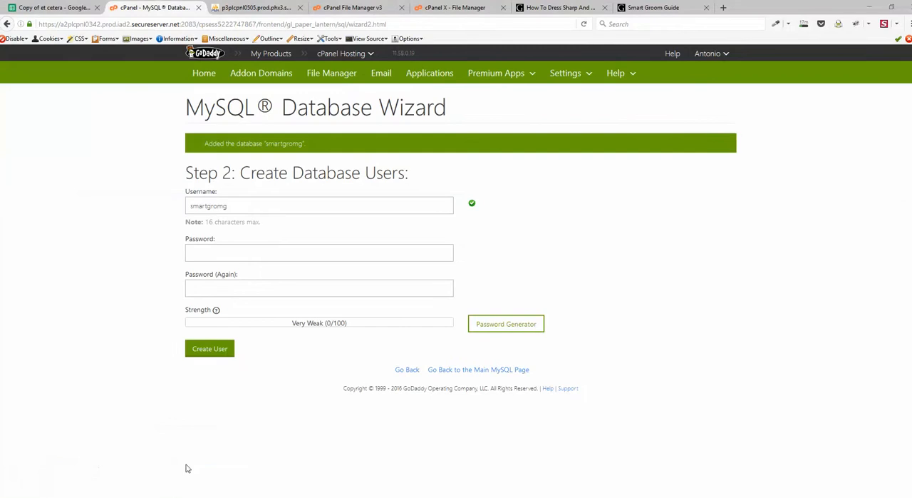
click(209, 253)
key(ctrl+v)
click(202, 288)
key(ctrl+v)
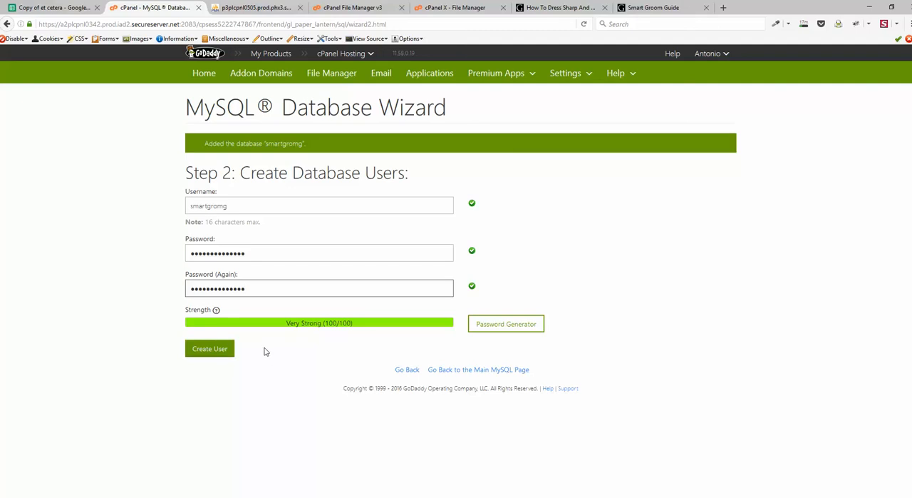
click(210, 348)
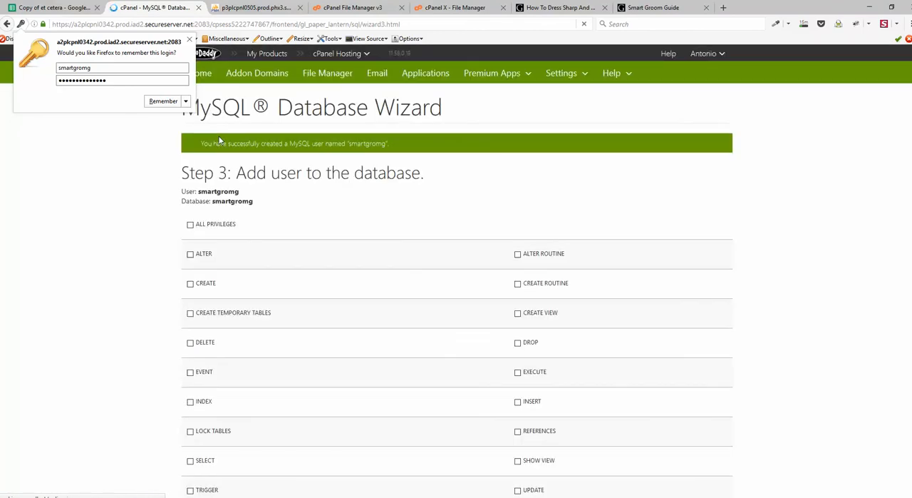
Grant the smartgromg user all privileges on the smartgromg database and complete the wizard.
click(191, 225)
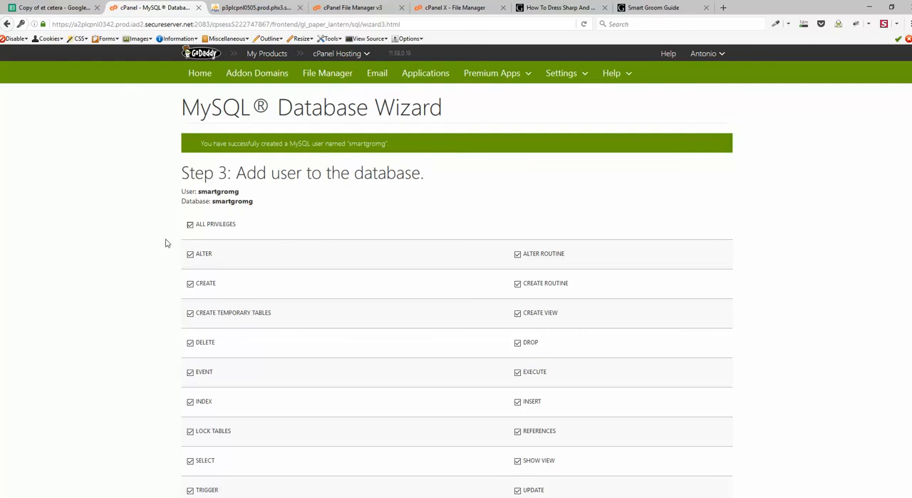
scroll(60, 284, down, 3)
click(193, 431)
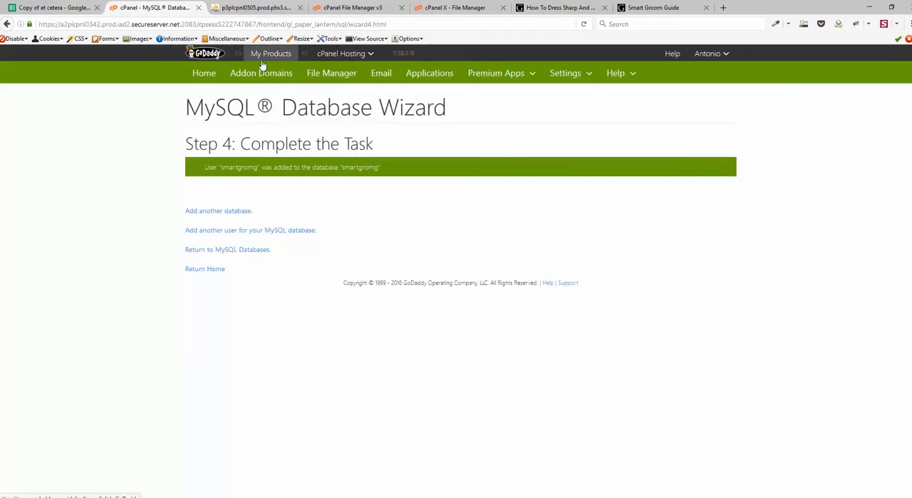
Return to the cPanel home page and check the download progress of smartgroomguide-Backup-NOV-13-16.zip.
click(202, 78)
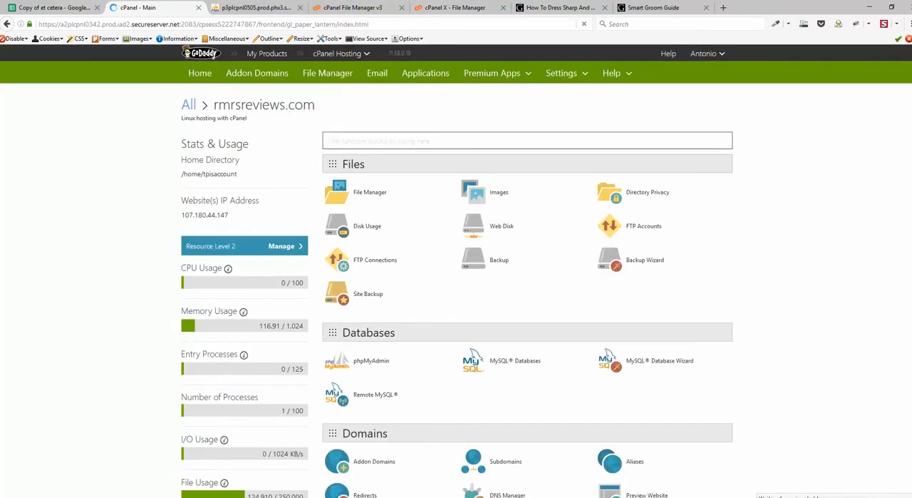
mouse_move(150, 496)
click(194, 474)
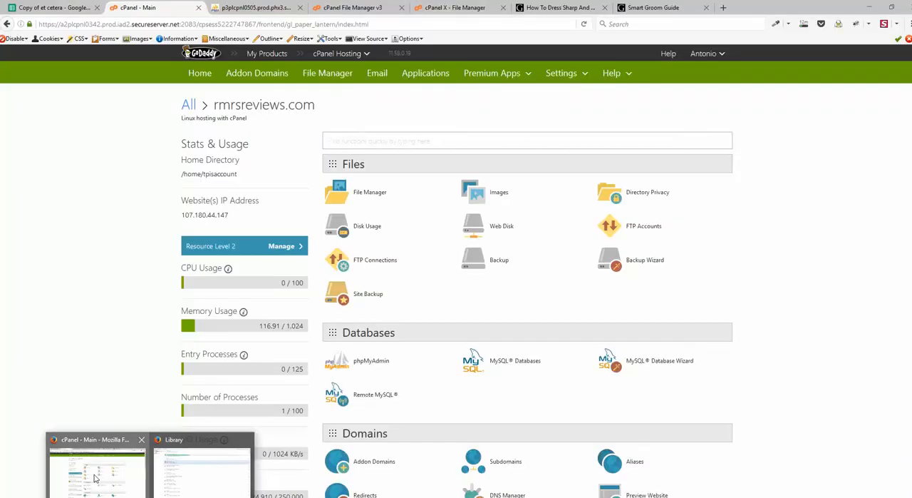
click(95, 479)
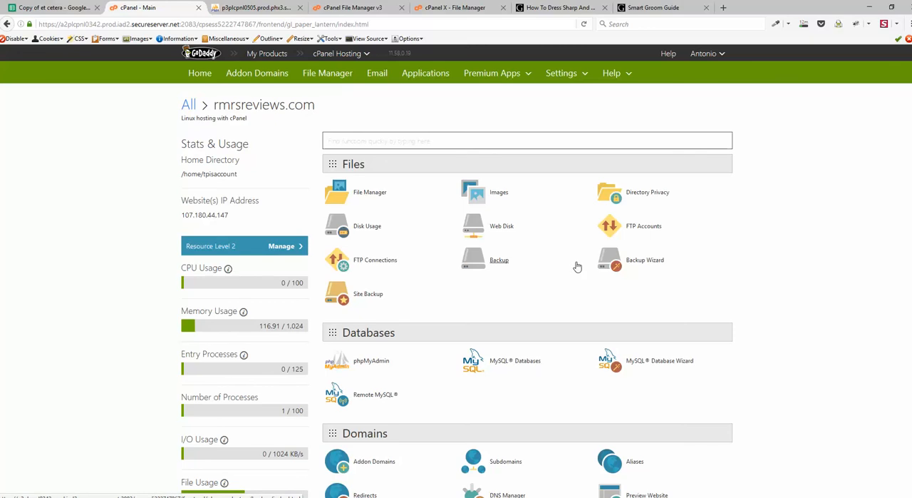
Launch phpMyAdmin on the rmrsreviews.com hosting, open the smartgromg database and switch to the Notepad++ notes.
click(375, 366)
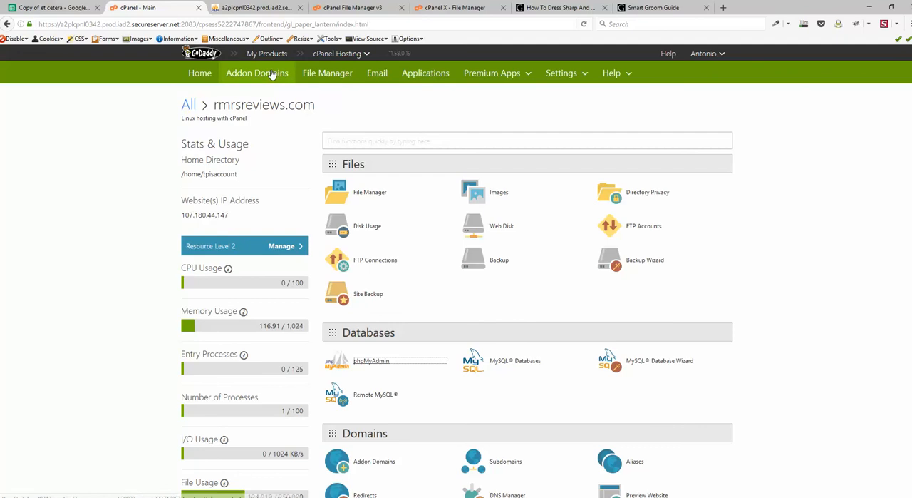
click(253, 8)
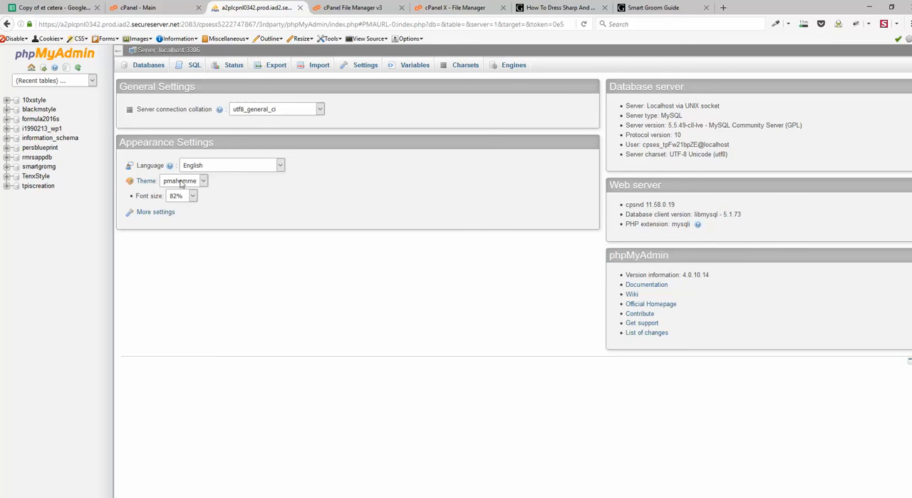
click(39, 167)
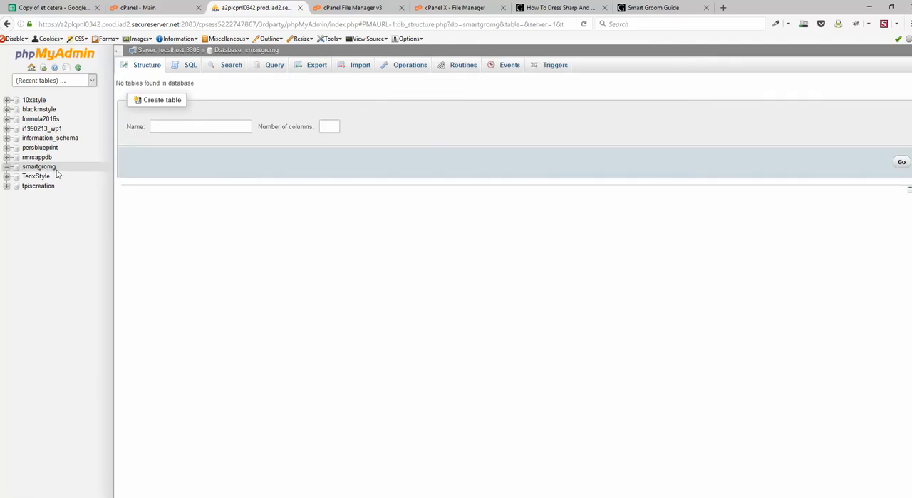
key(alt+Tab)
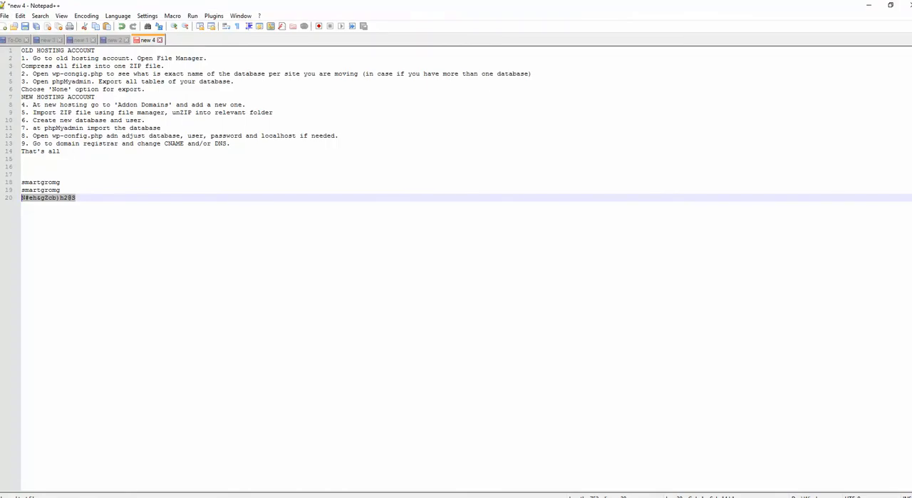
Import smartgroomgd.sql from the SmartGroomGuide documents folder into the smartgromg database in phpMyAdmin.
key(alt+Tab)
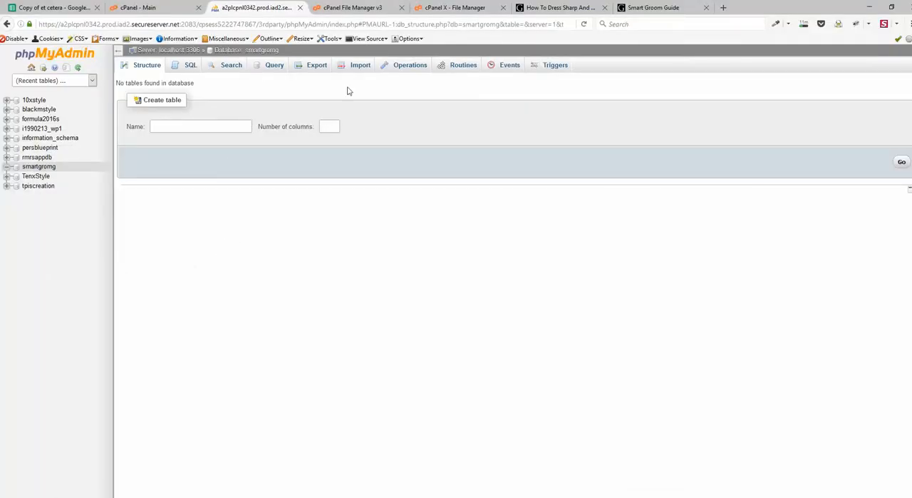
click(358, 67)
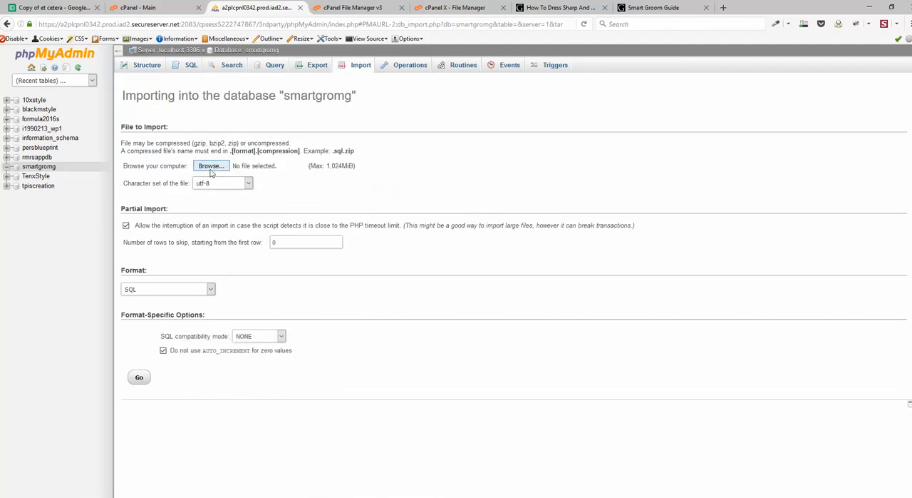
click(211, 171)
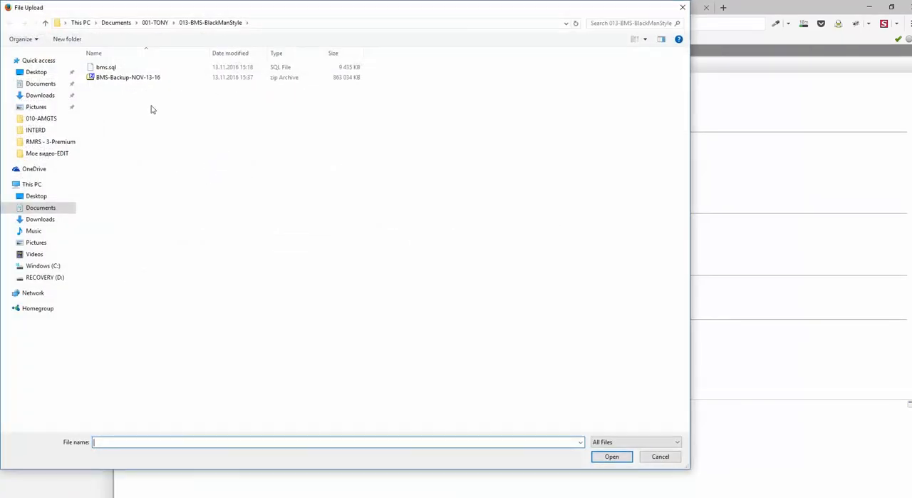
click(153, 24)
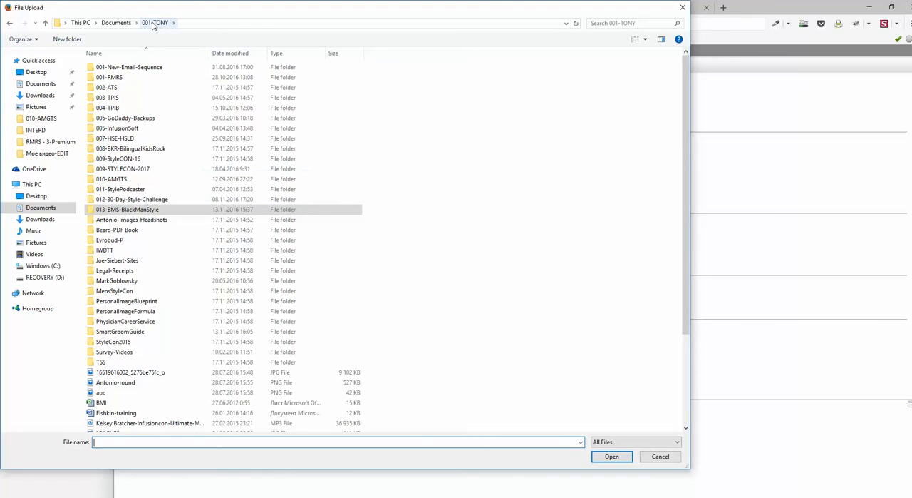
double_click(120, 332)
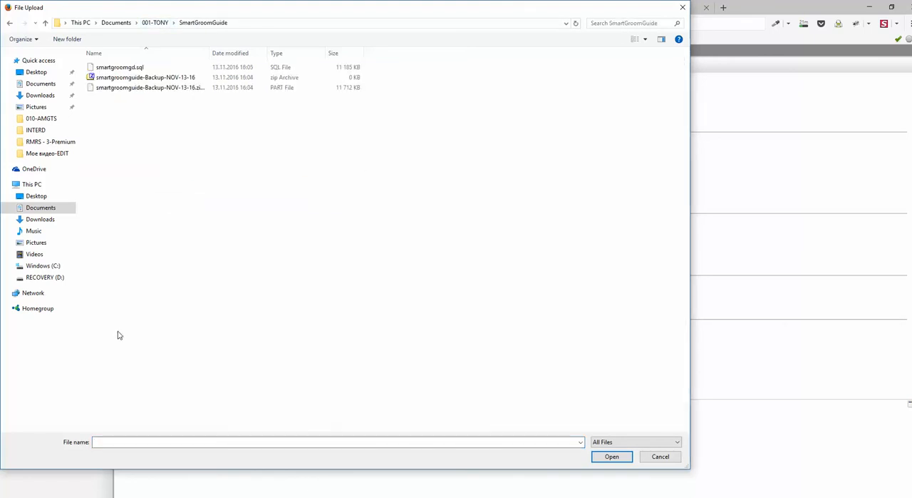
click(125, 69)
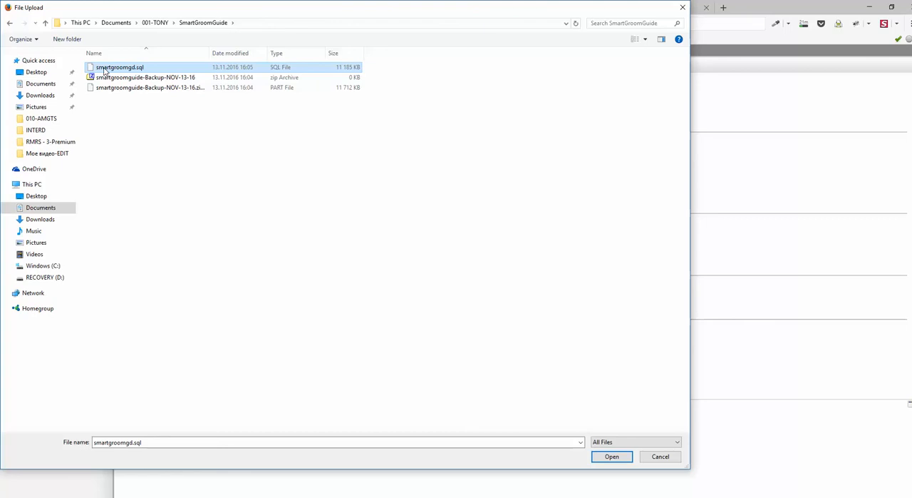
double_click(105, 69)
click(139, 378)
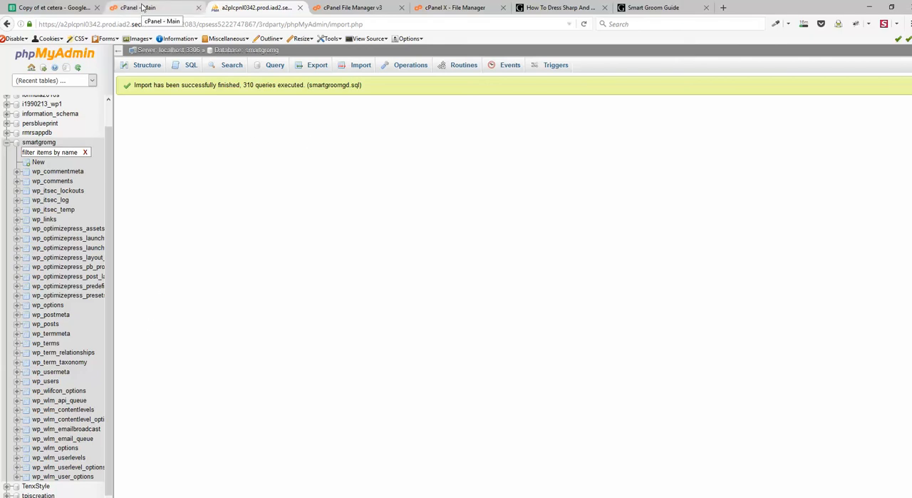
Return to the rmrsreviews.com cPanel home page and check the backup ZIP's download in the Firefox Library.
click(142, 7)
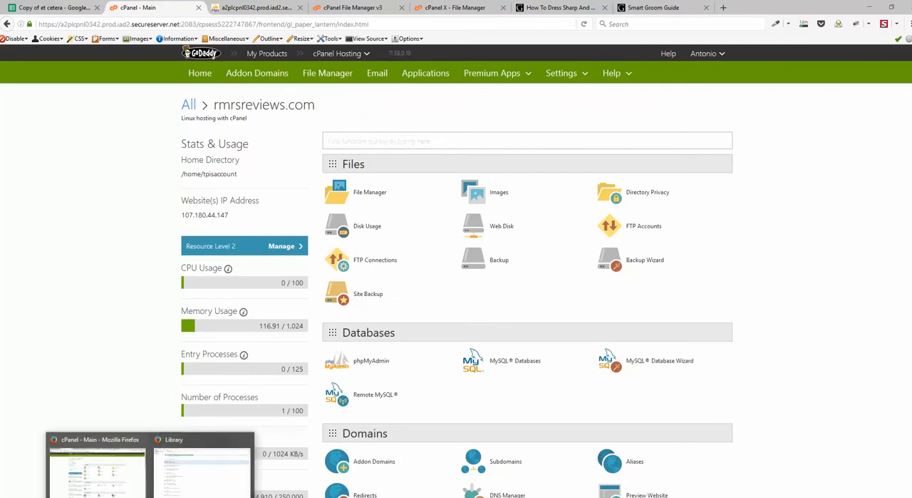
click(192, 471)
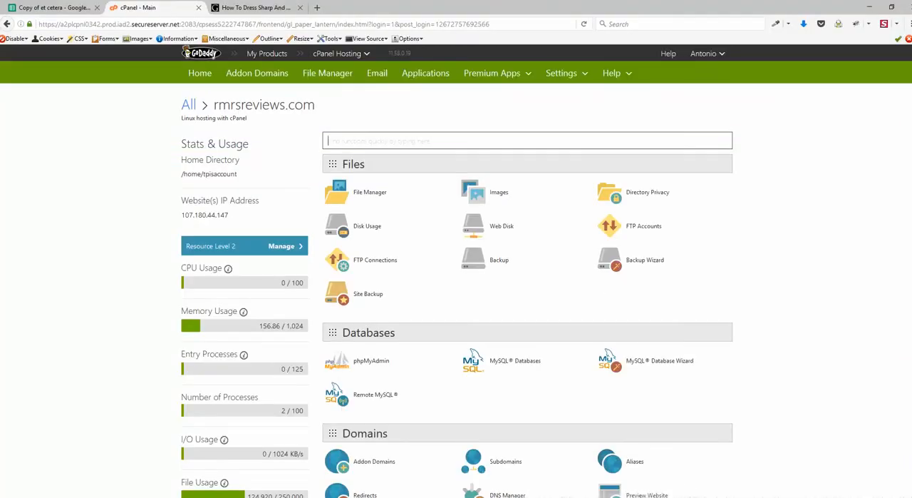
click(150, 497)
click(178, 471)
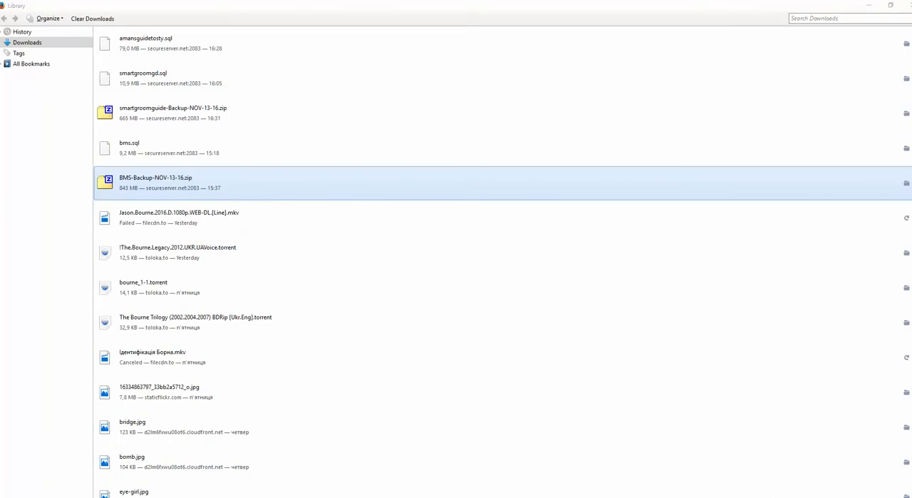
mouse_move(150, 497)
click(100, 470)
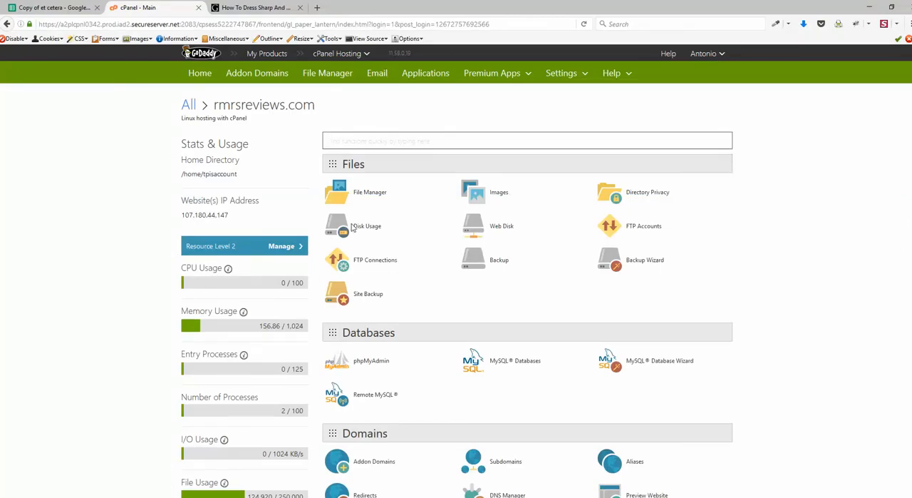
Open the File Manager at the web root and enter the smartgroomguide.com folder.
click(370, 193)
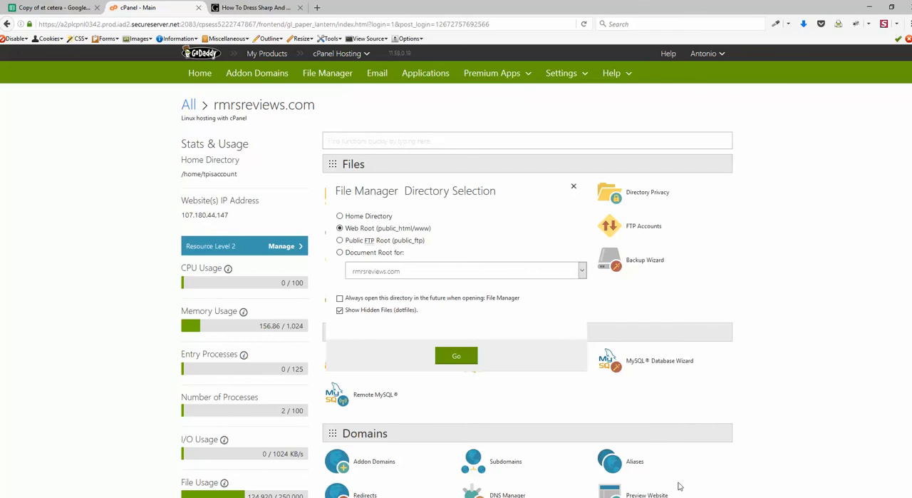
click(455, 355)
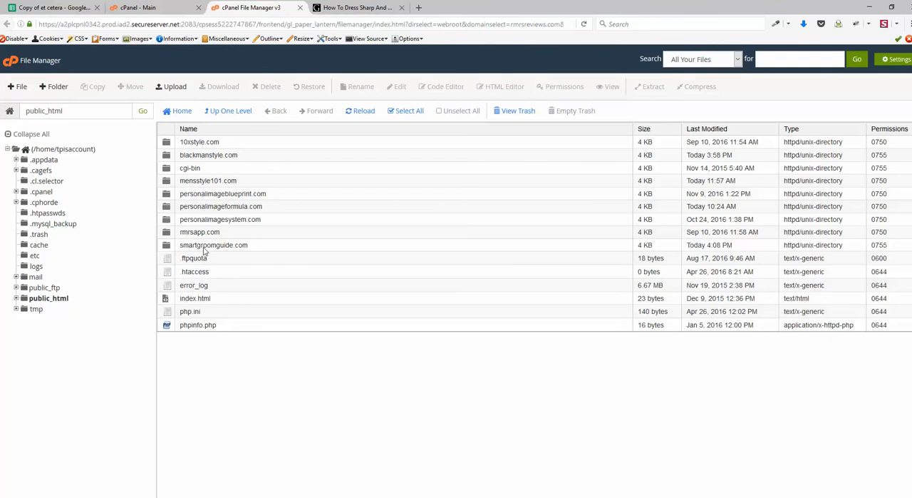
click(232, 247)
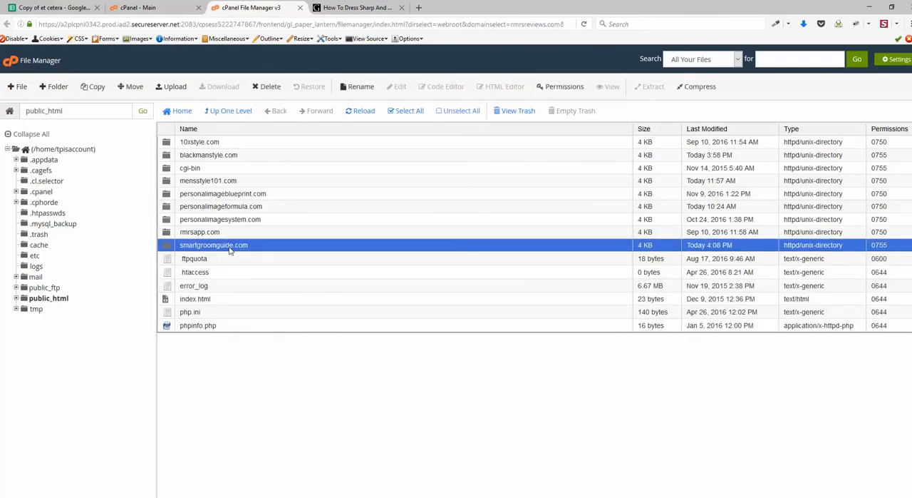
double_click(169, 247)
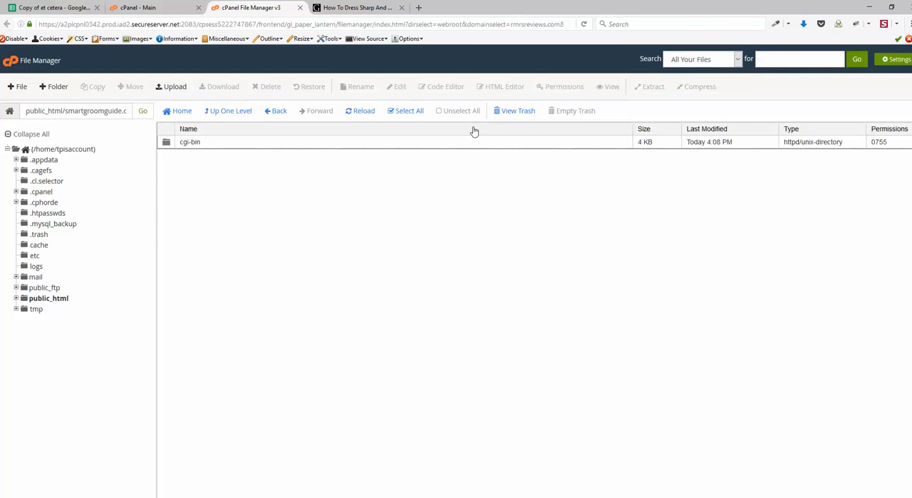
Upload smartgroomguide-Backup-NOV-13-16.zip from the computer to the smartgroomguide.com folder.
click(175, 87)
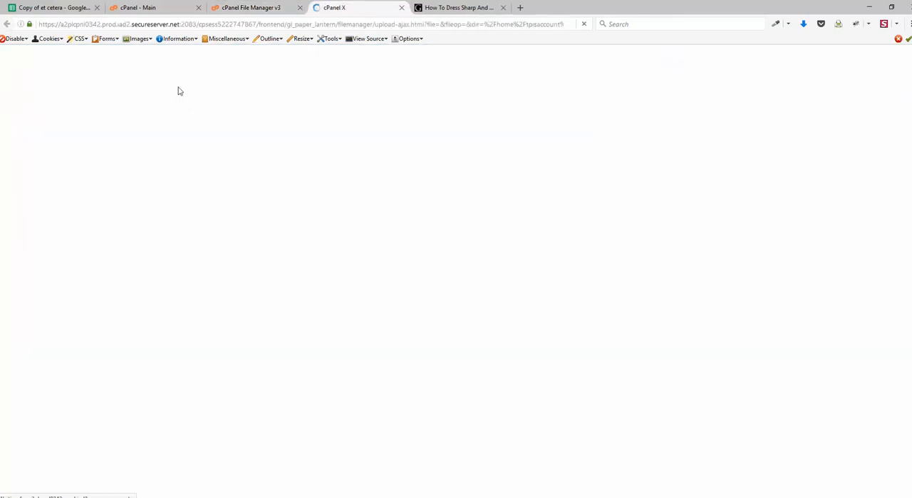
click(17, 132)
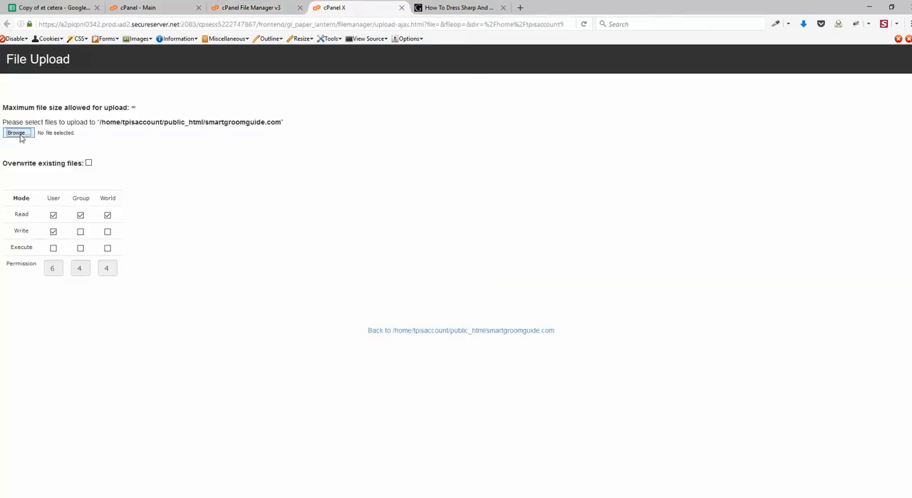
double_click(143, 79)
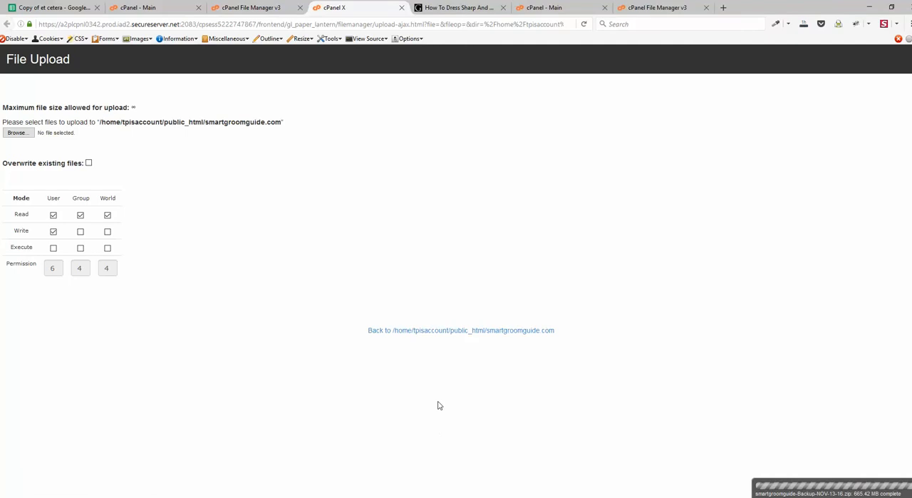
Back in the File Manager, extract the uploaded backup ZIP into /public_html/smartgroomguide.com and refresh the file list.
click(240, 8)
click(360, 114)
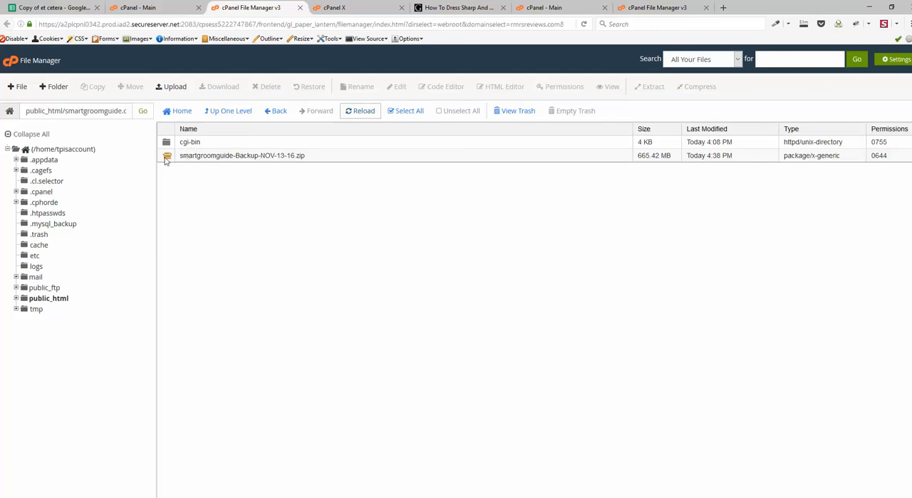
click(166, 158)
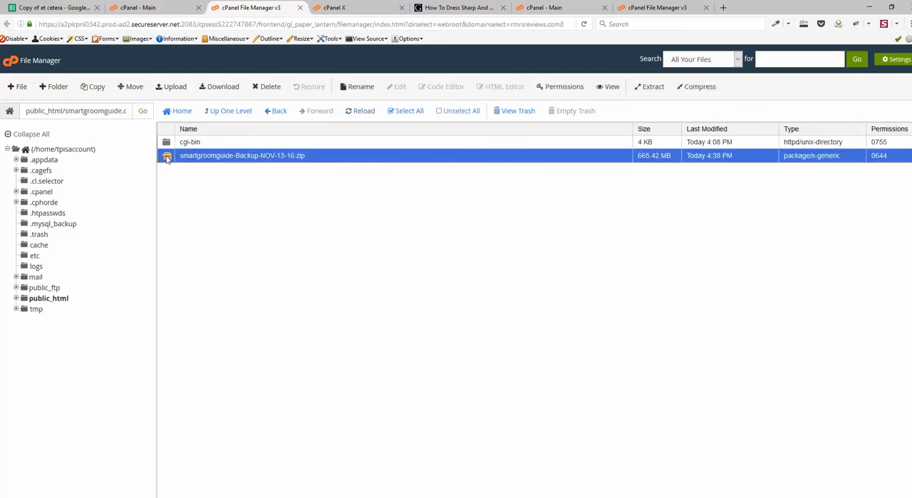
click(652, 88)
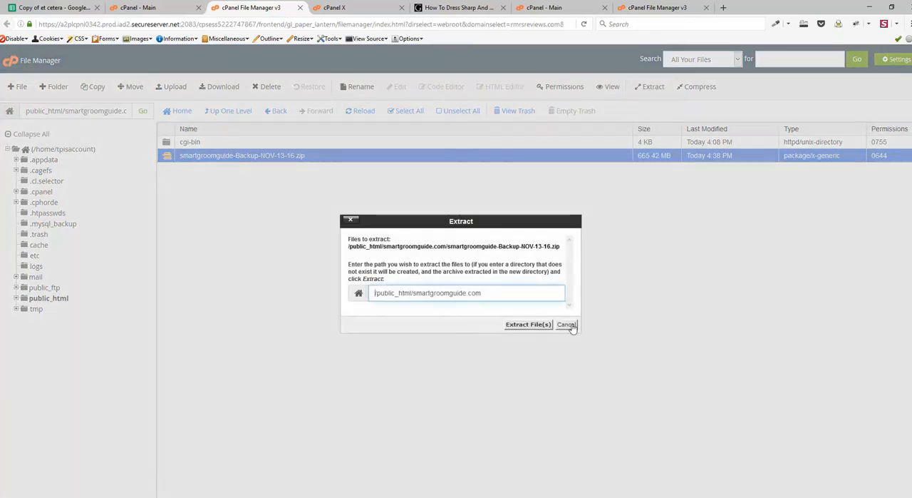
click(525, 324)
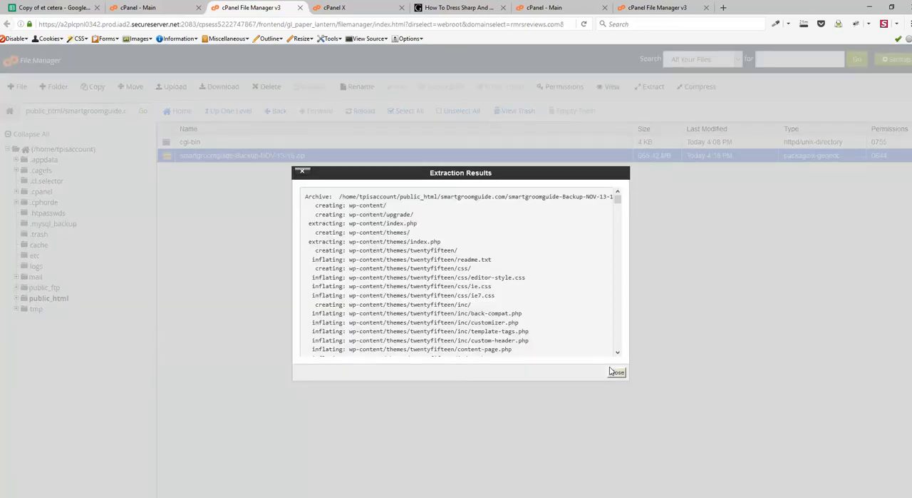
click(612, 373)
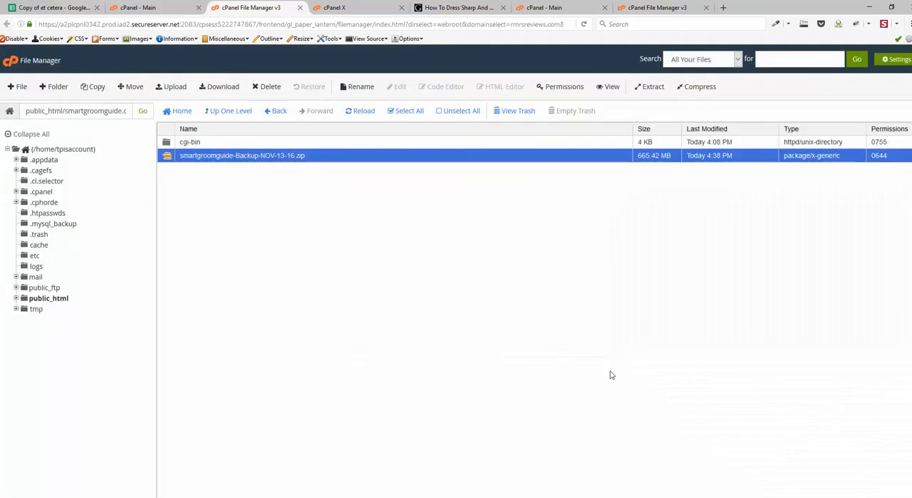
click(360, 113)
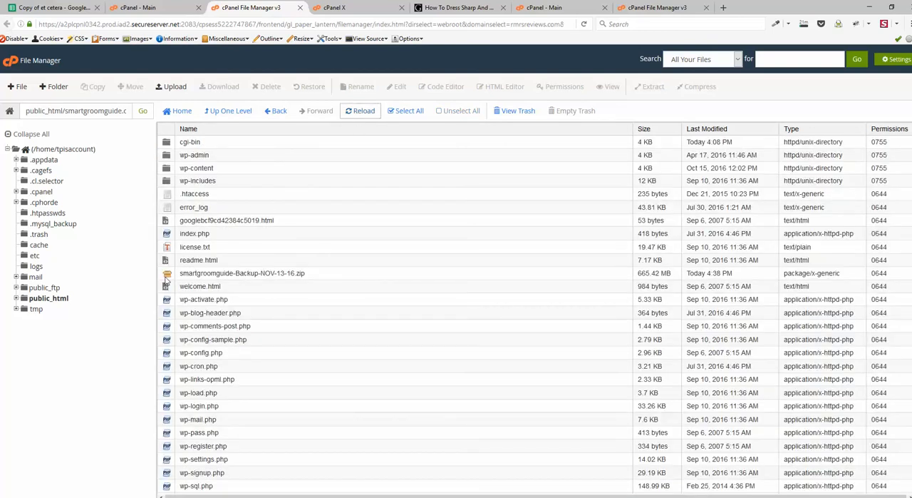
Delete smartgroomguide-Backup-NOV-13-16.zip from the smartgroomguide.com folder on the server.
click(170, 275)
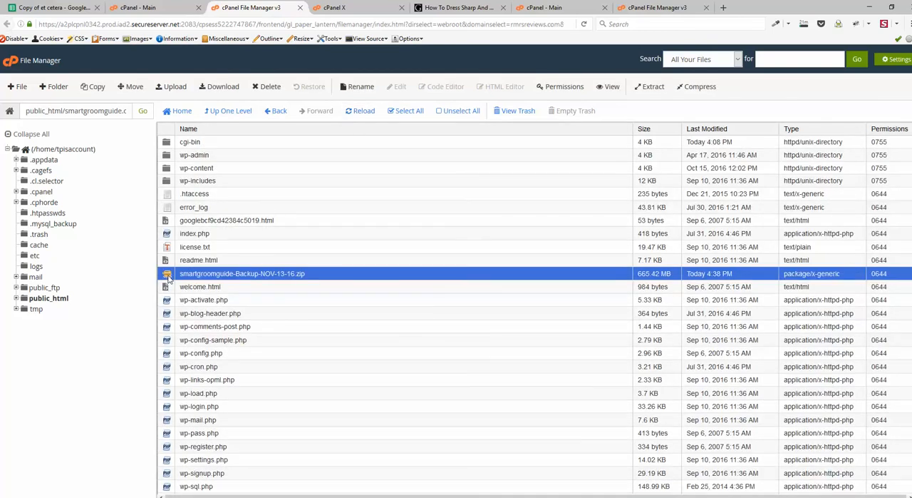
click(271, 88)
click(528, 307)
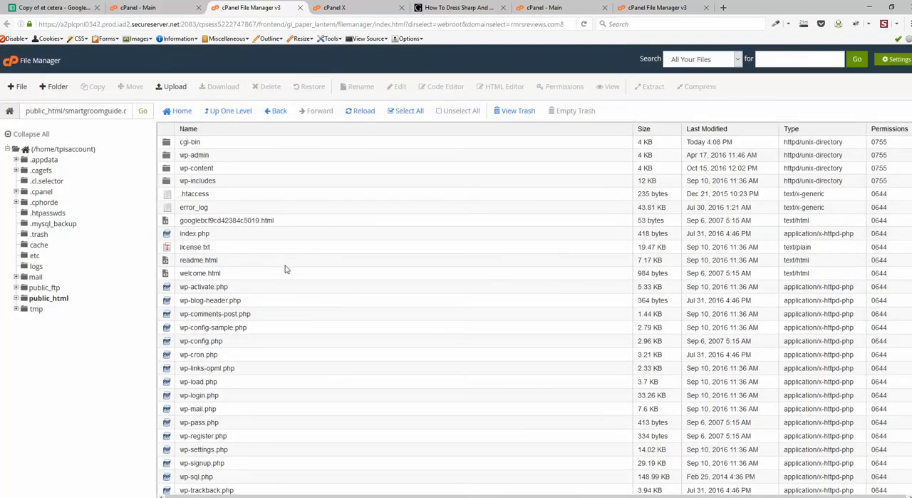
Open wp-config.php in the text editor, review its DB_NAME and DB_USER values, and close the editor.
click(166, 343)
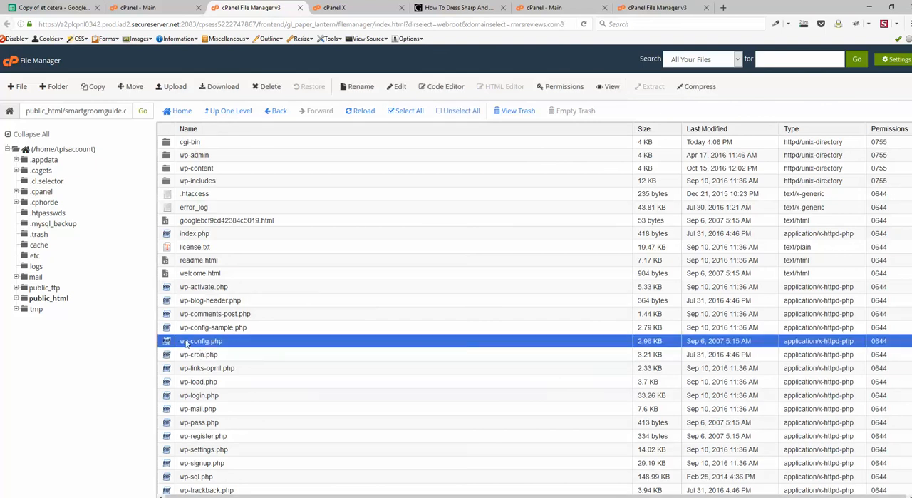
click(399, 87)
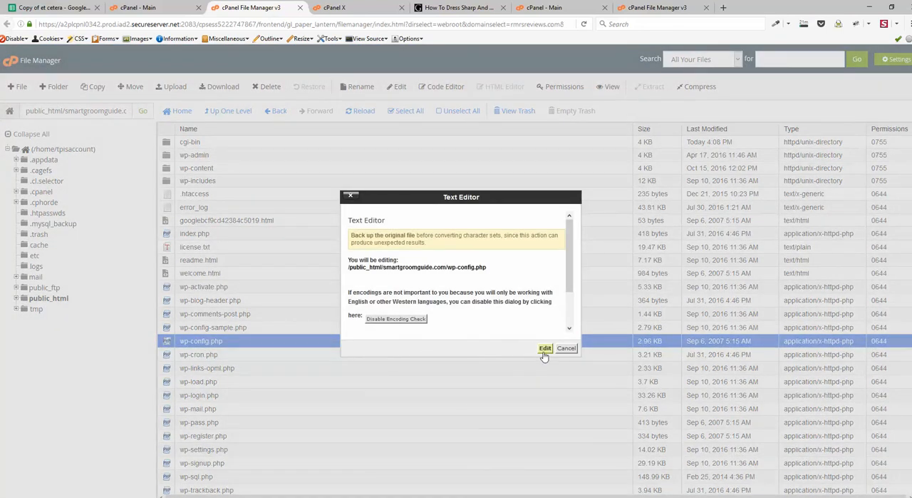
click(543, 347)
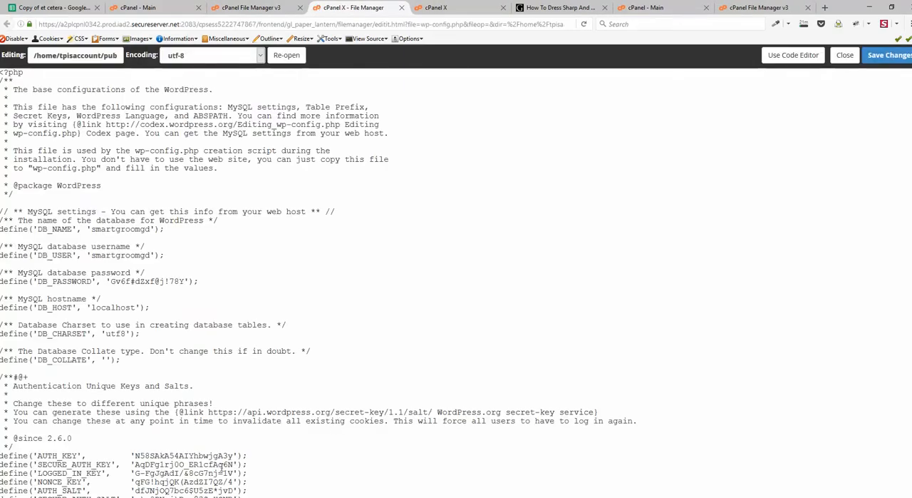
double_click(93, 257)
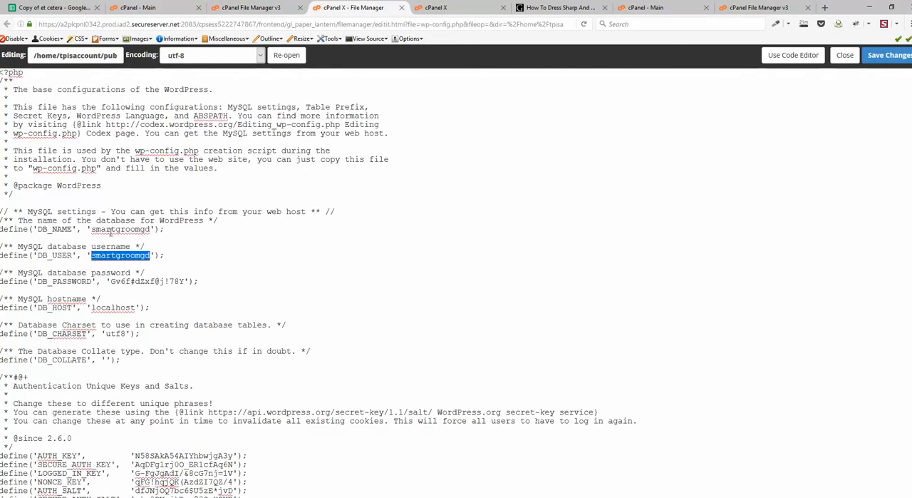
drag(90, 229, 150, 230)
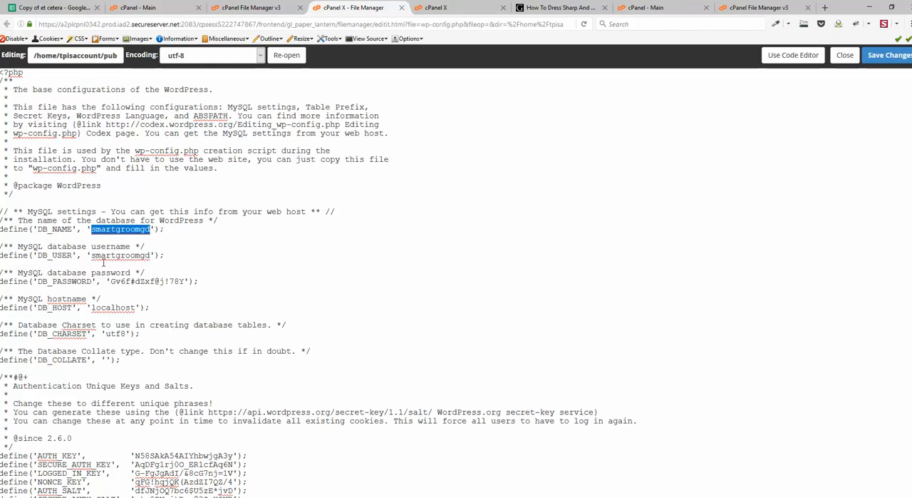
double_click(107, 255)
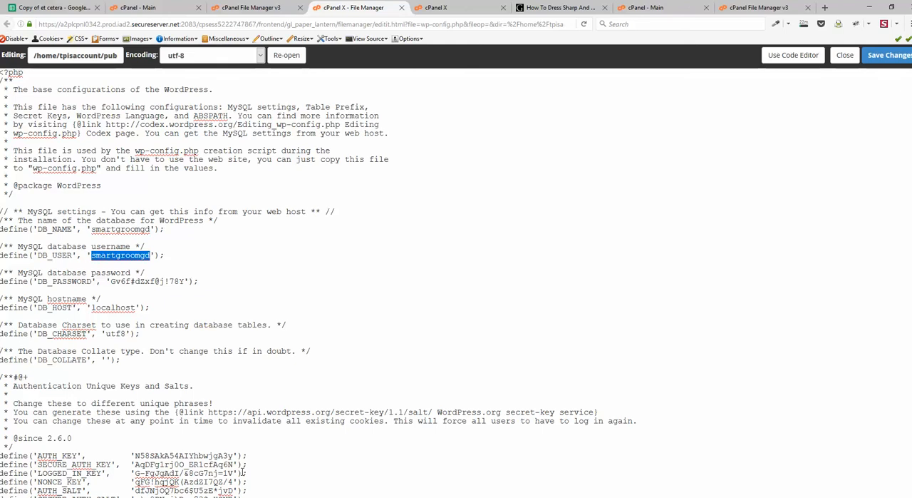
key(ctrl+w)
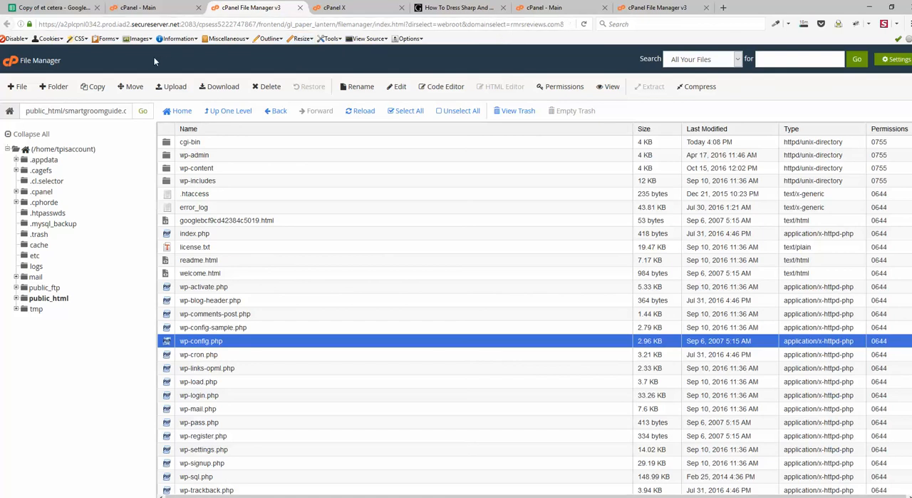
From the rmrsreviews.com hosting page, go to the GoDaddy account's product list and open domain management.
click(128, 8)
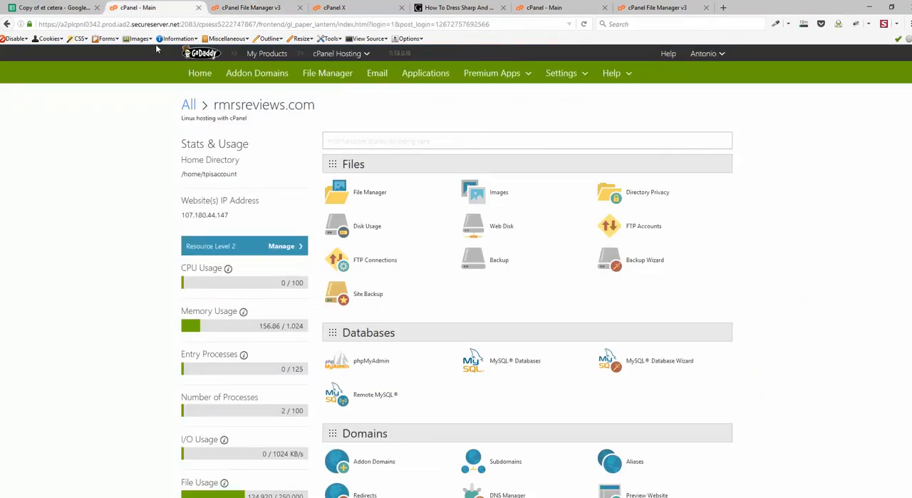
click(200, 57)
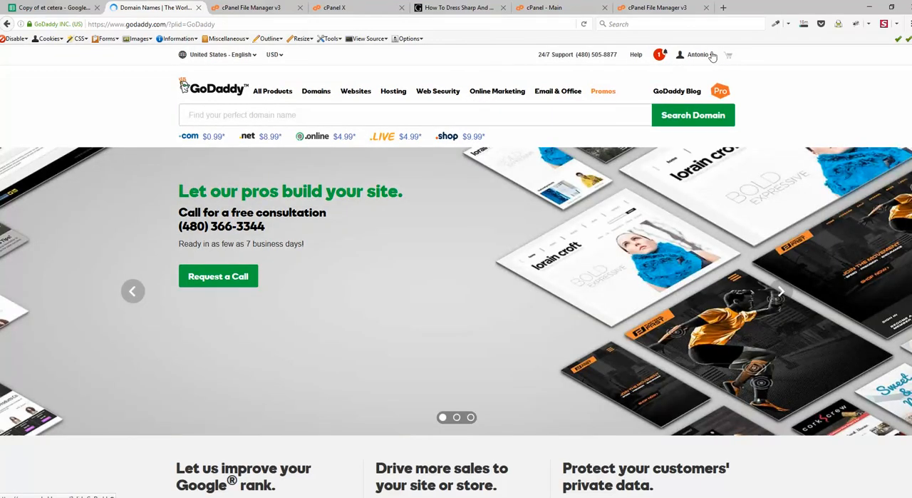
click(706, 55)
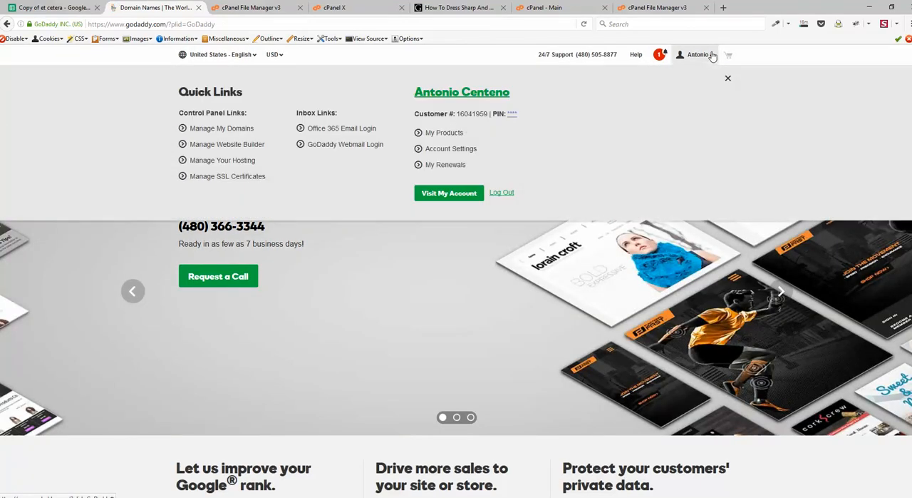
click(447, 196)
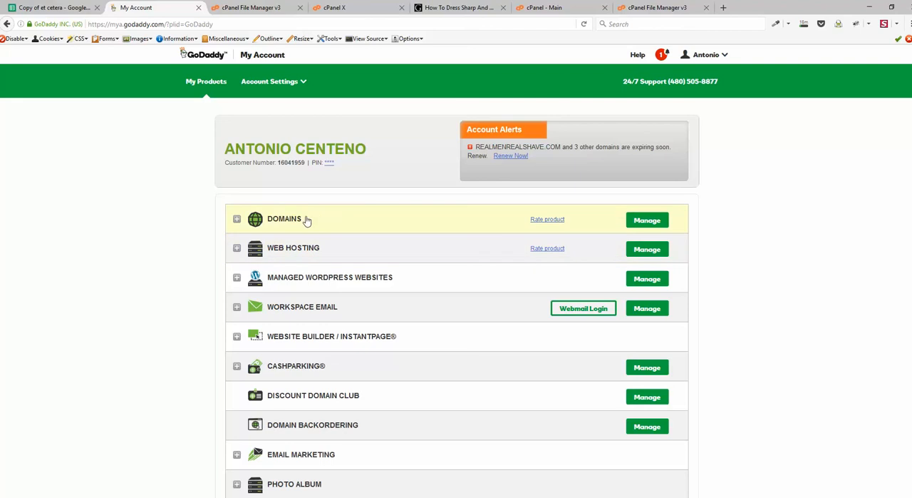
click(238, 220)
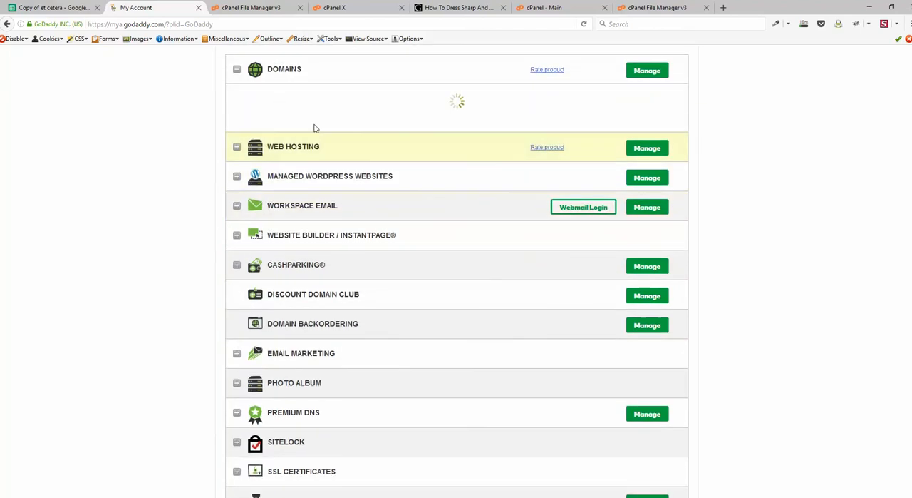
click(648, 71)
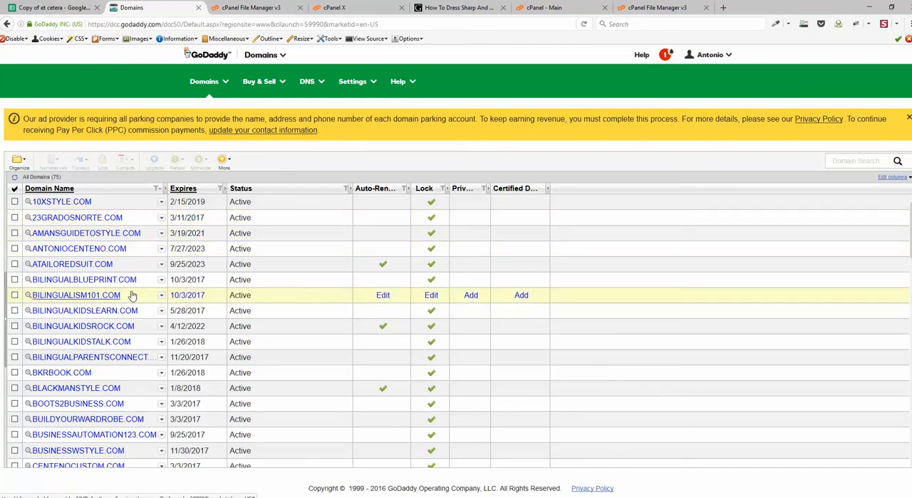
Find PROFESSIONALIMAGESYSTEM.COM in the domain list and open its DNS zone file.
scroll(132, 294, down, 5)
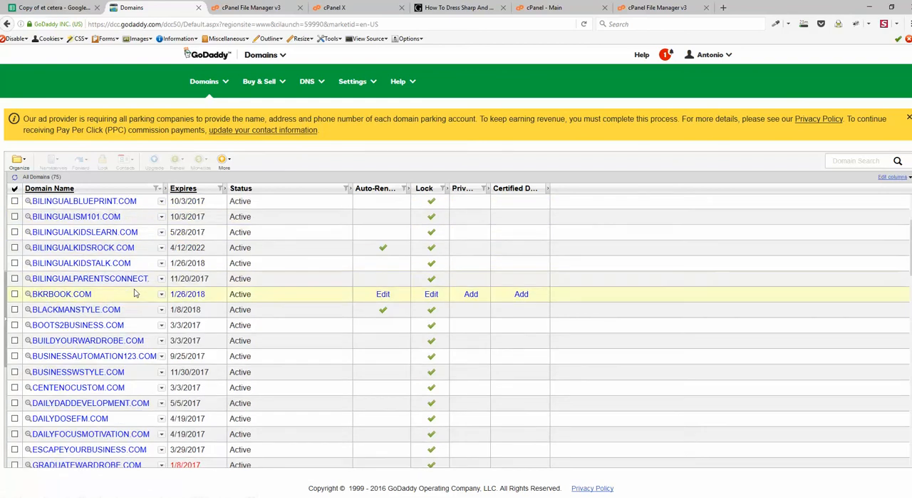
scroll(134, 293, down, 12)
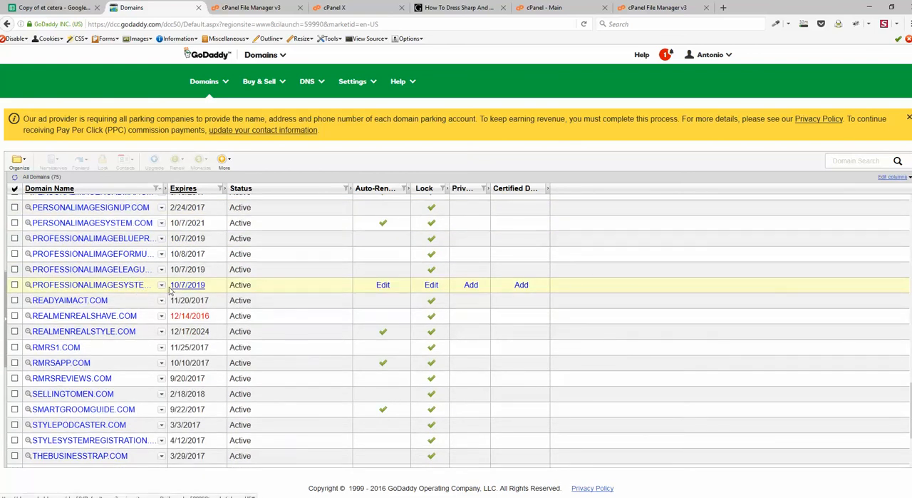
click(161, 285)
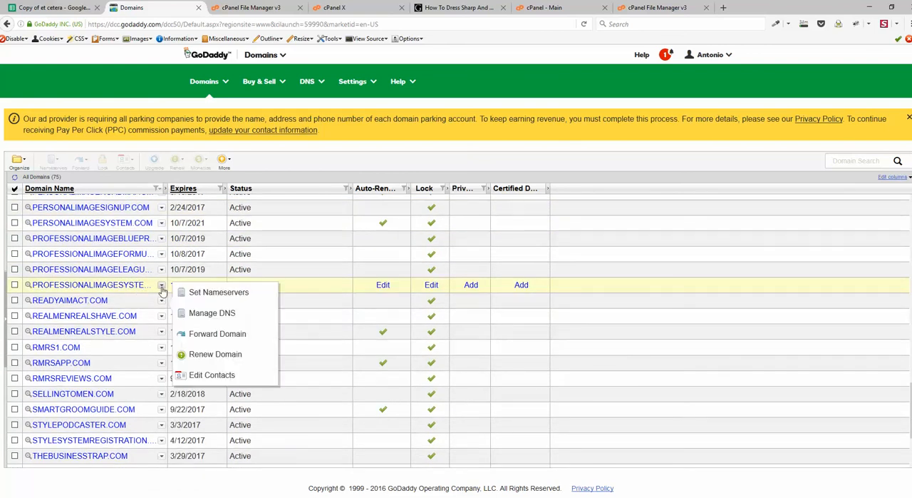
click(213, 314)
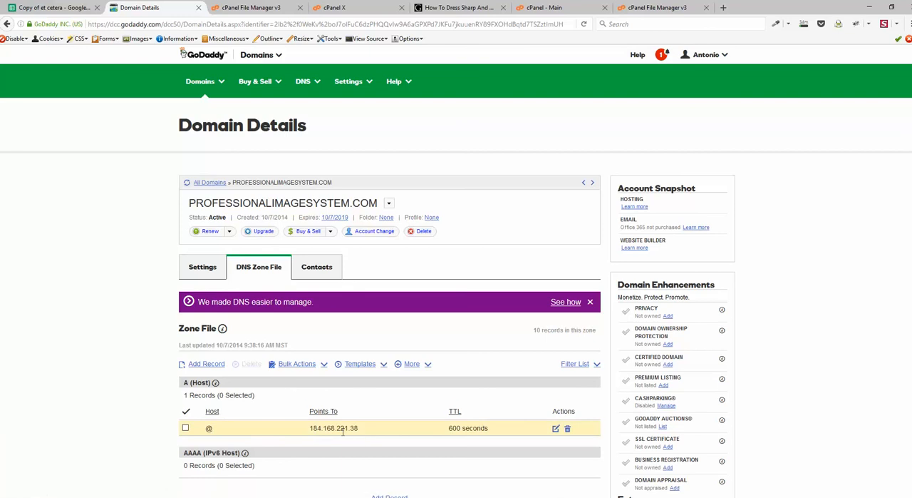
Copy the @ A record's IP address 184.168.221.38 and keep it in the browser's search box.
drag(361, 434, 306, 431)
key(ctrl+c)
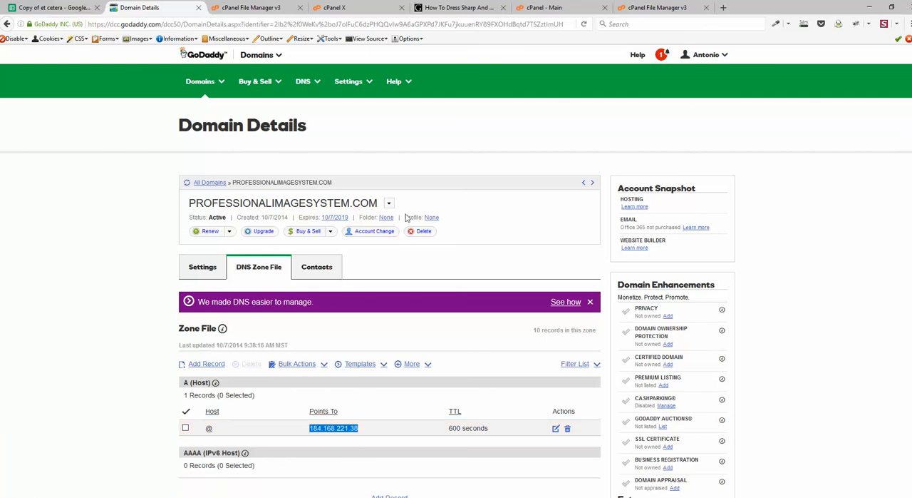
click(616, 23)
key(ctrl+v)
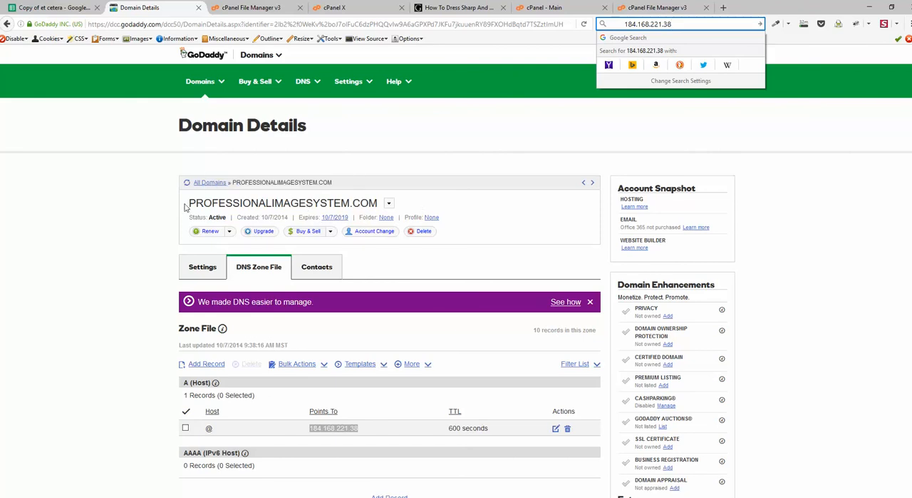
drag(190, 205, 451, 226)
click(469, 207)
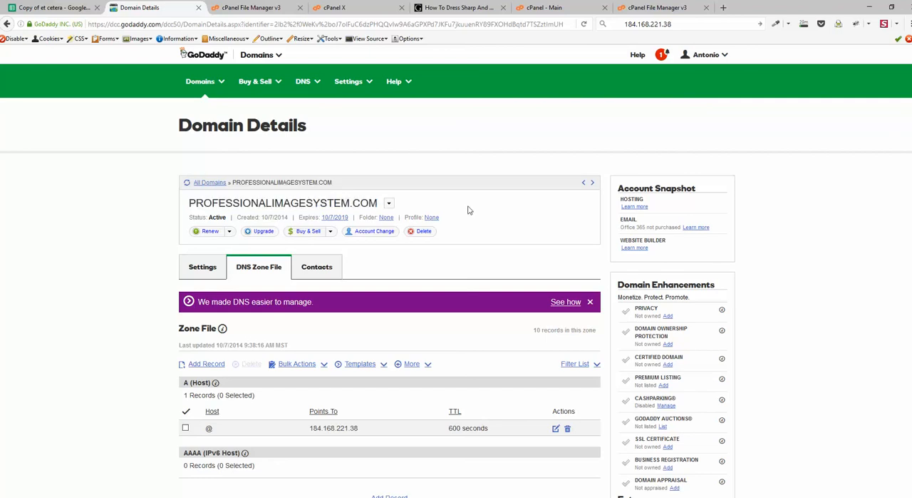
drag(365, 429, 258, 436)
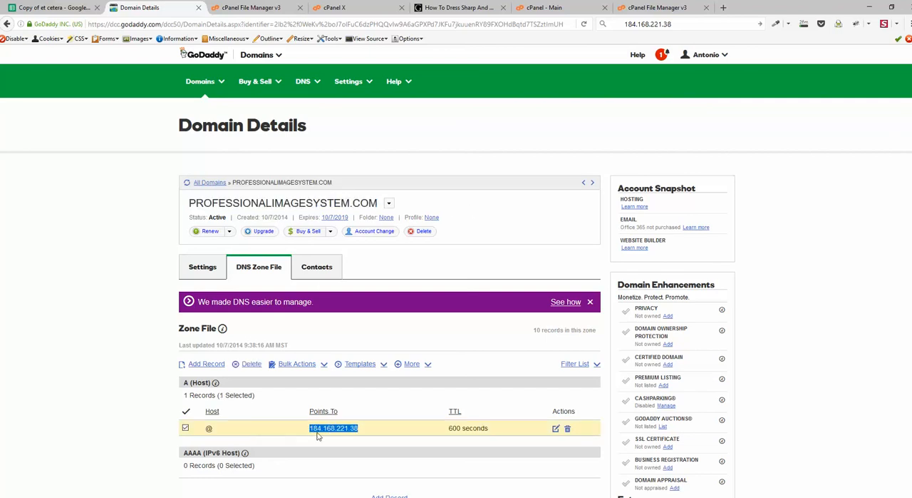
Switch the domain details to SMARTGROOMGUIDE.COM and show its DNS zone file.
click(389, 204)
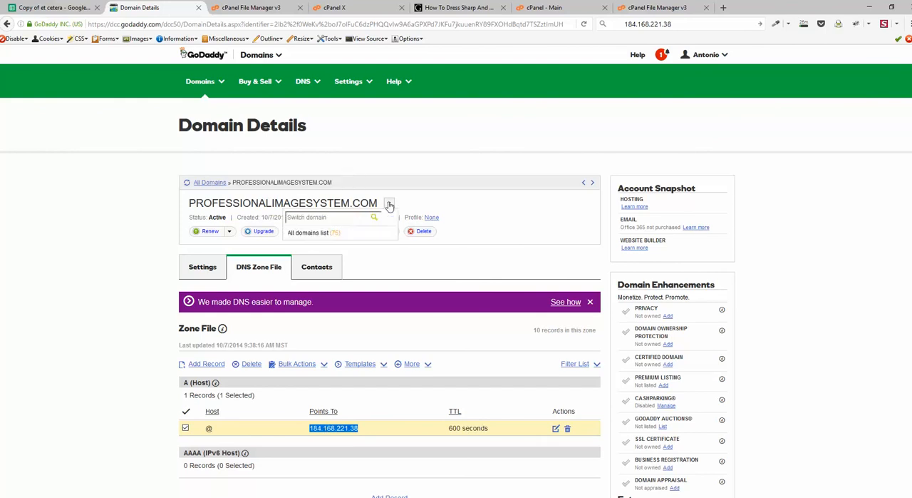
click(303, 219)
text(smartgroom)
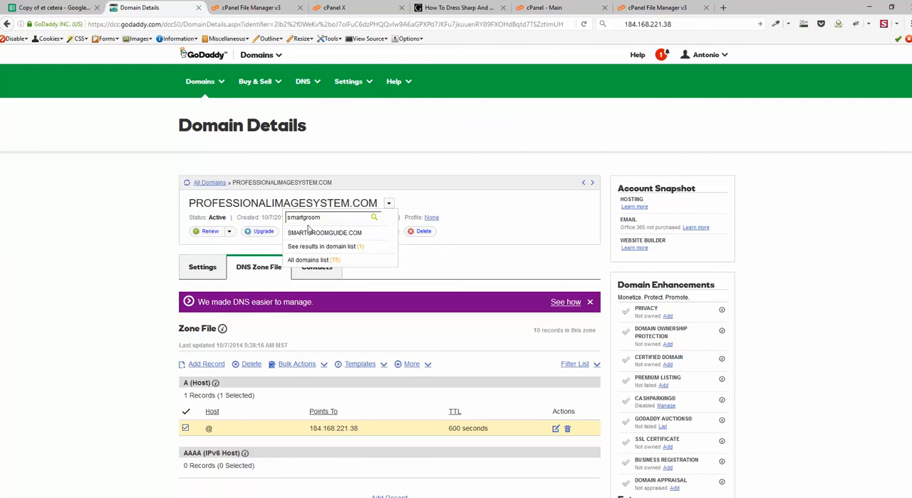
click(310, 237)
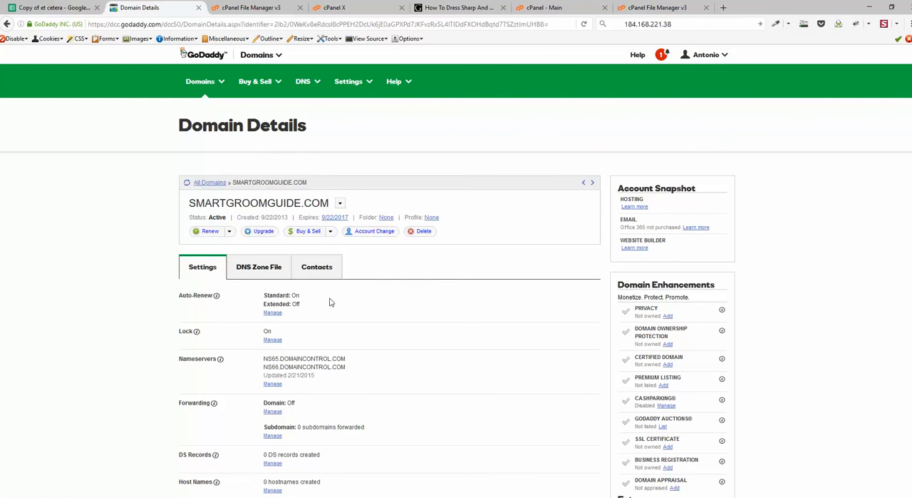
click(262, 273)
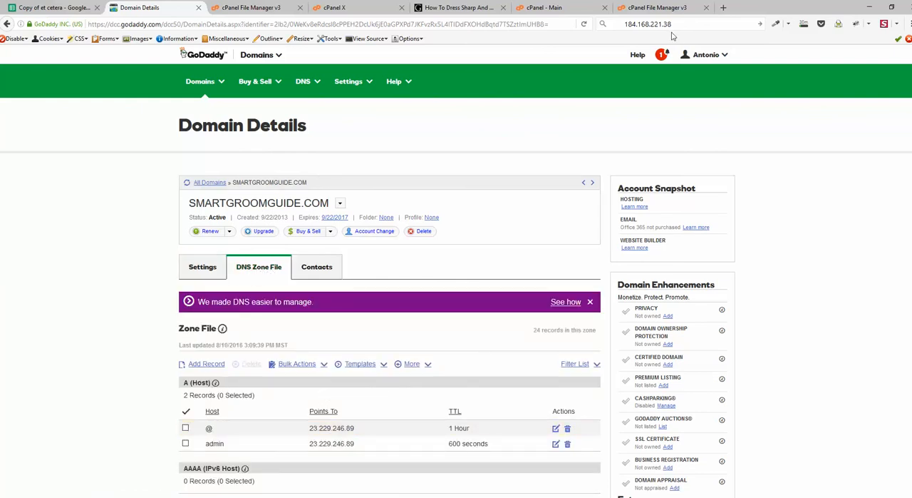
Copy the stored IP address and set the @ A record of SMARTGROOMGUIDE.COM to point to 184.168.221.38.
drag(670, 25, 623, 23)
key(ctrl+c)
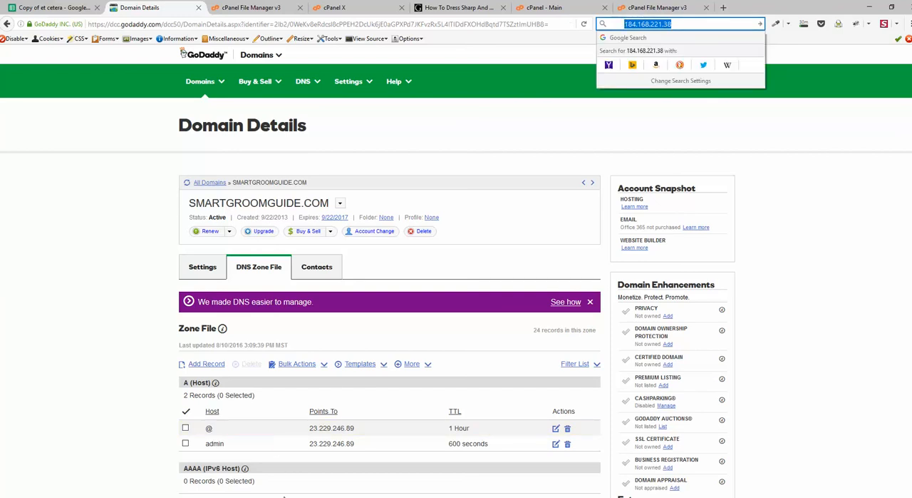
click(556, 429)
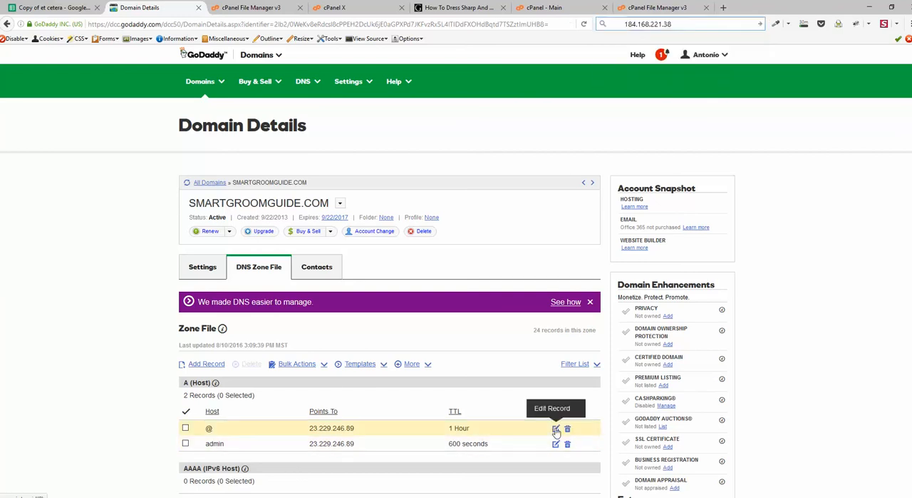
click(556, 429)
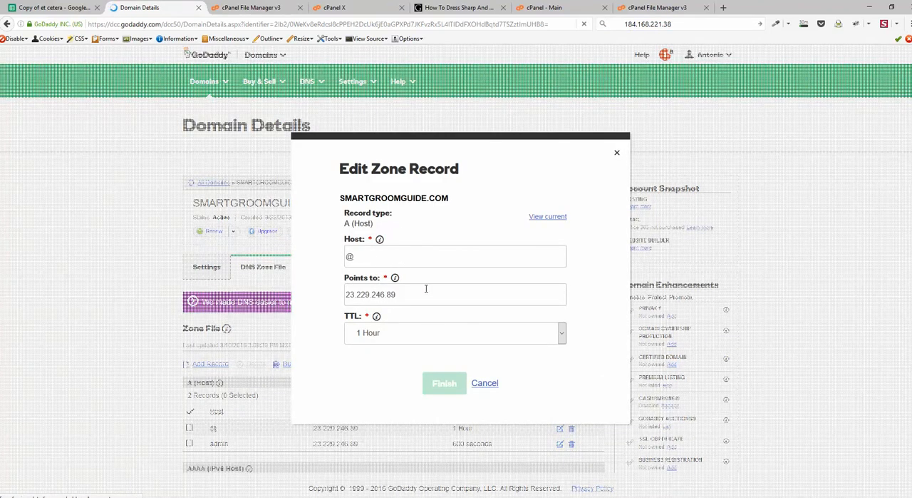
drag(426, 292, 274, 292)
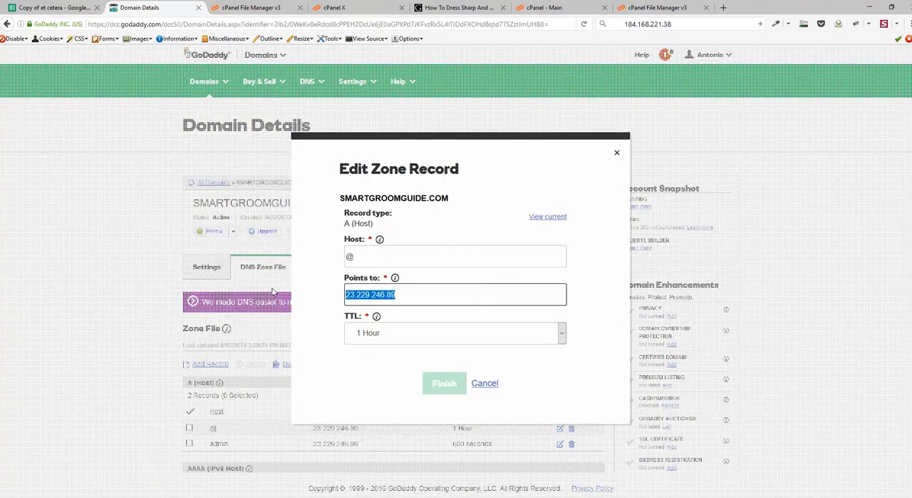
key(ctrl+v)
click(444, 383)
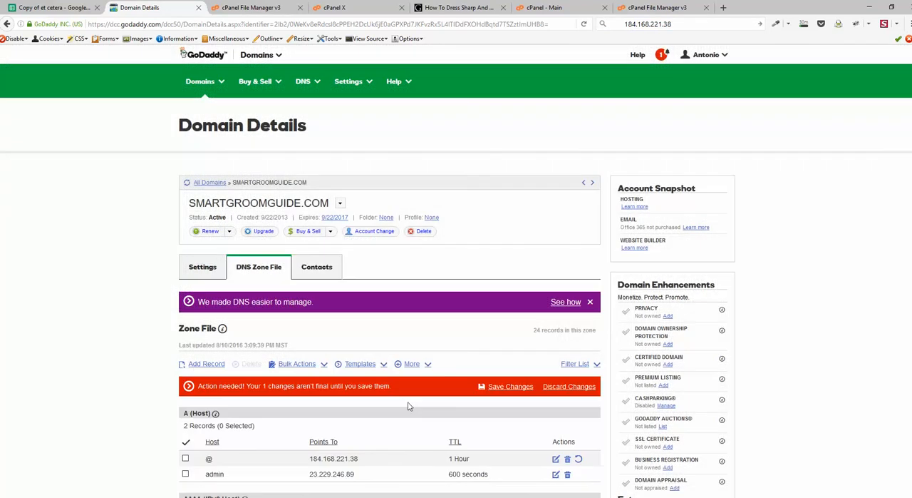
Set the admin A record of SMARTGROOMGUIDE.COM to point to 184.168.221.38.
click(557, 475)
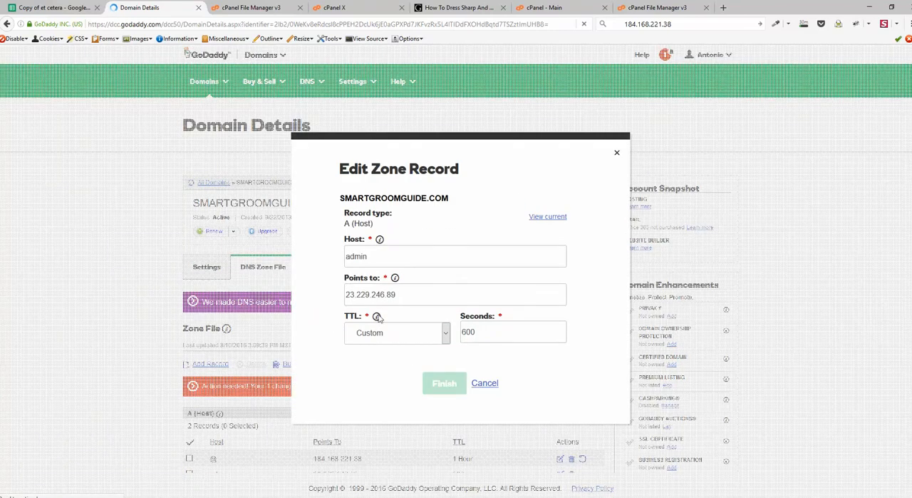
drag(408, 295, 280, 297)
key(ctrl+v)
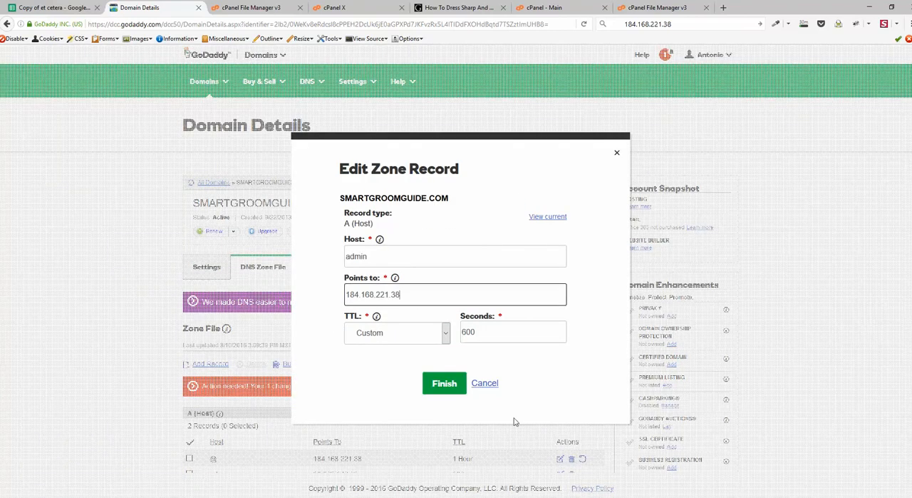
click(446, 385)
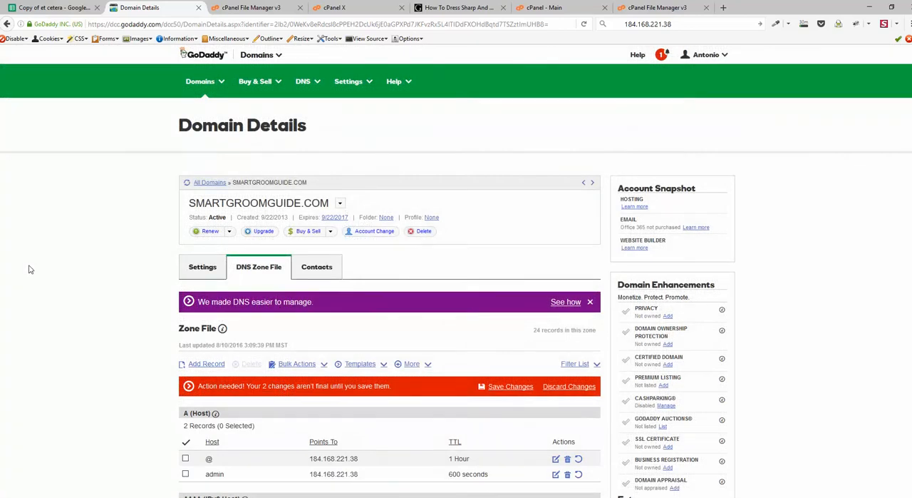
Review the remaining zone records and the domain's nameserver settings, then return to the zone file.
scroll(28, 267, down, 3)
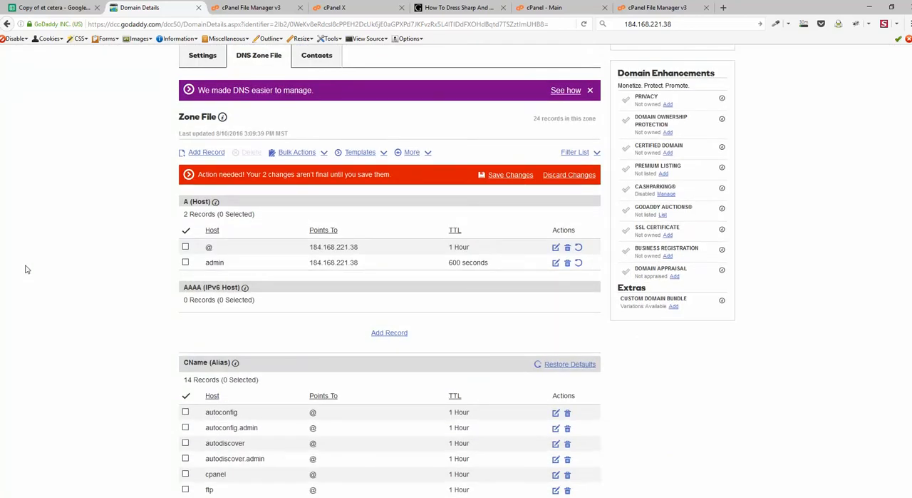
scroll(30, 264, down, 3)
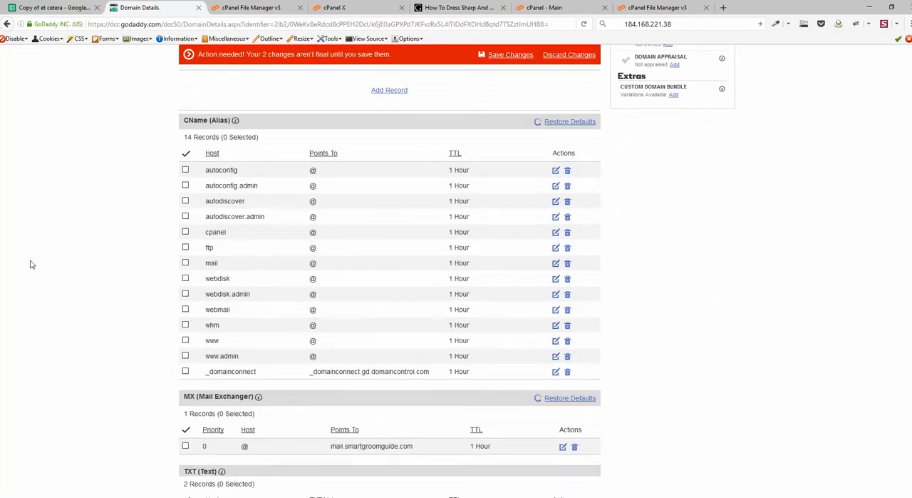
scroll(30, 265, down, 3)
scroll(30, 264, down, 1)
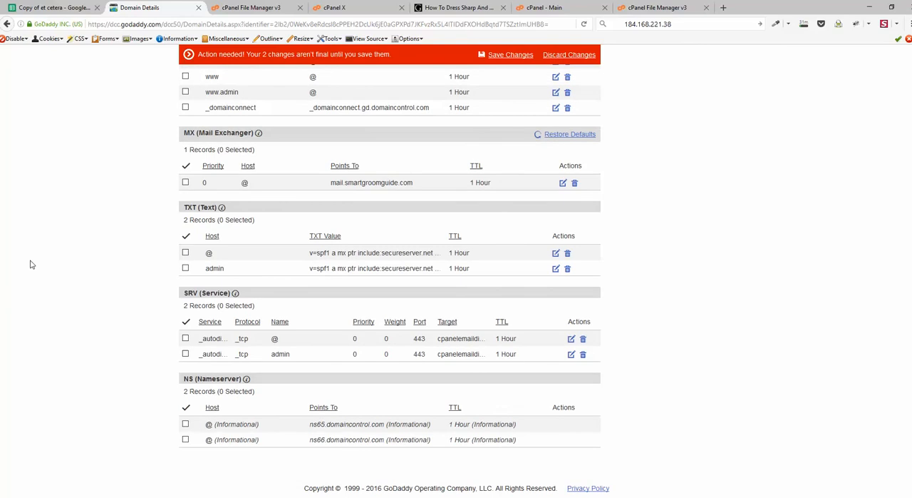
scroll(30, 264, up, 10)
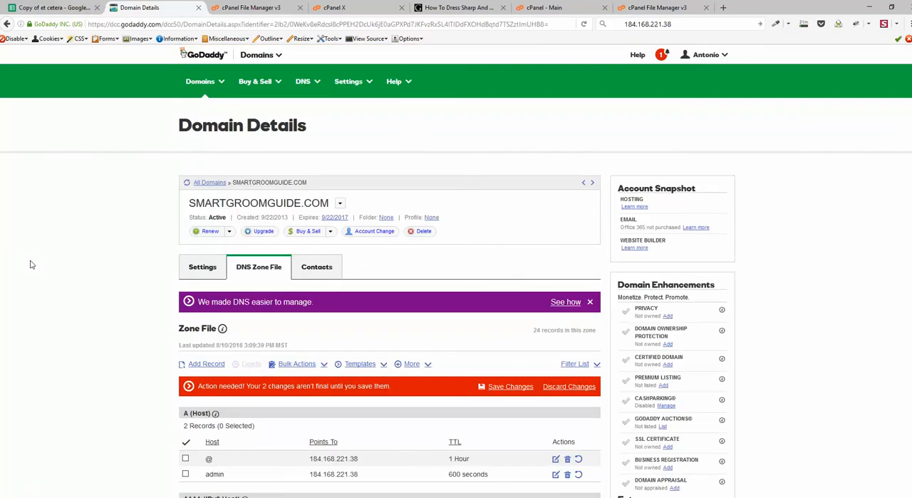
click(202, 267)
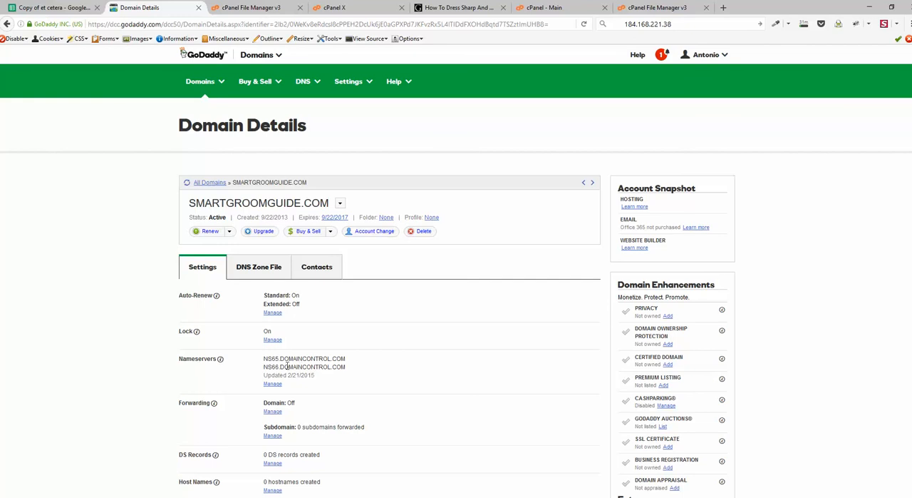
click(229, 270)
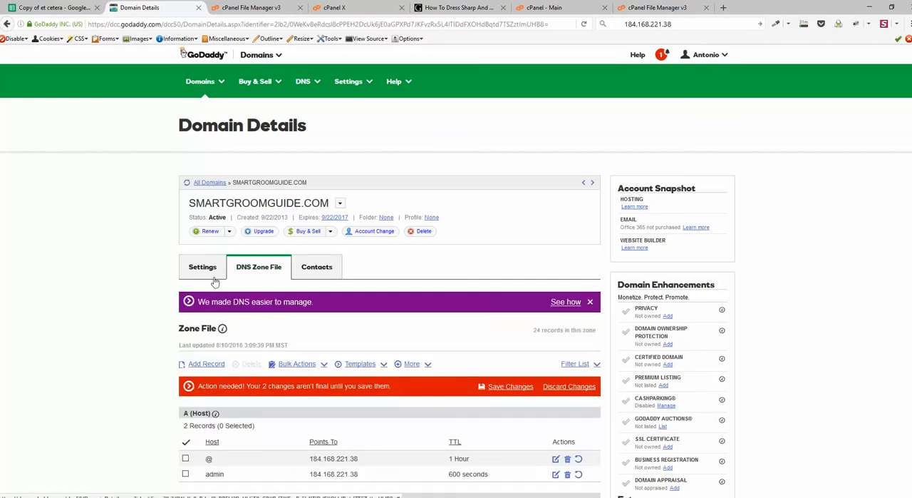
Save the pending A record changes to the SMARTGROOMGUIDE.COM zone file and check the @ record's address.
click(209, 460)
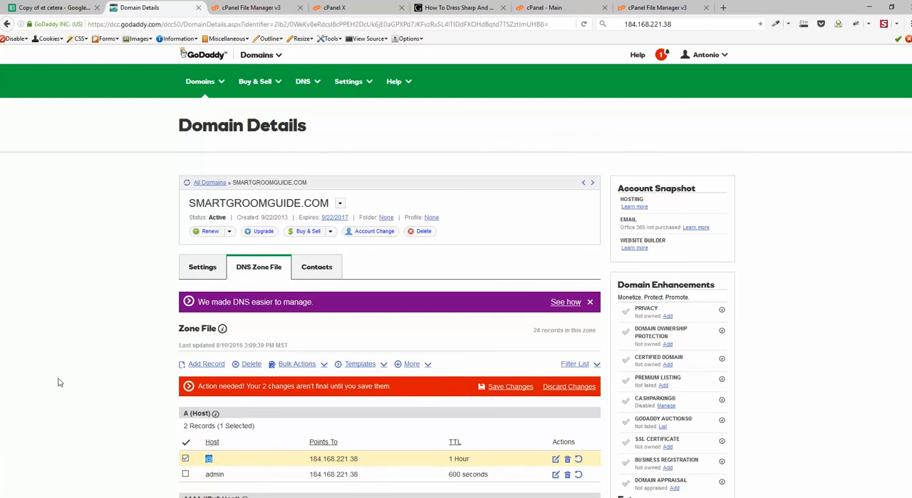
scroll(85, 332, down, 2)
scroll(86, 332, down, 2)
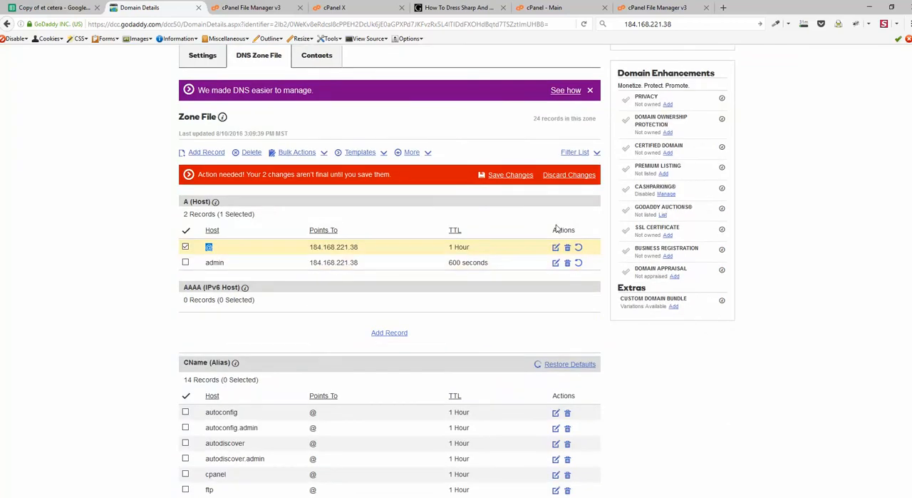
click(509, 175)
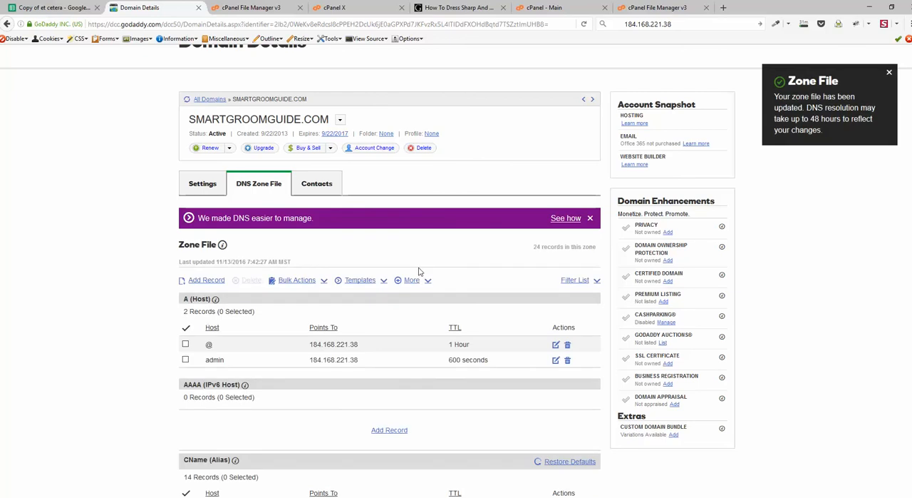
double_click(363, 345)
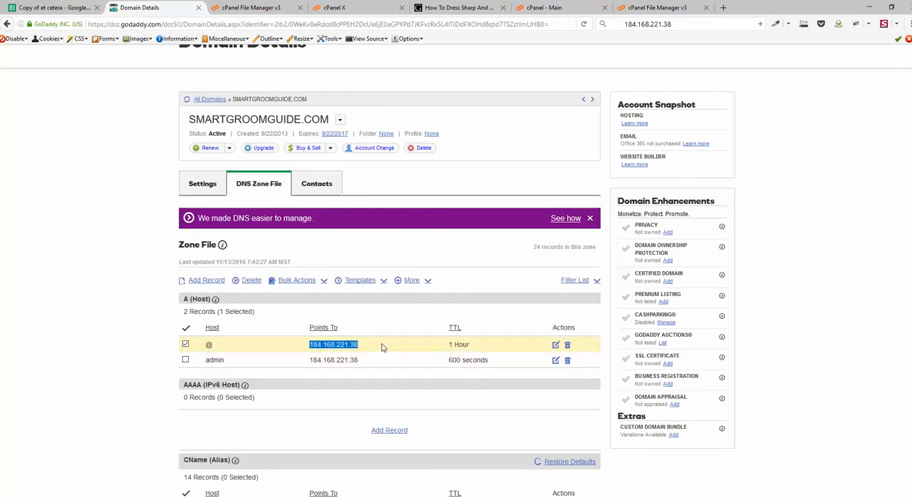